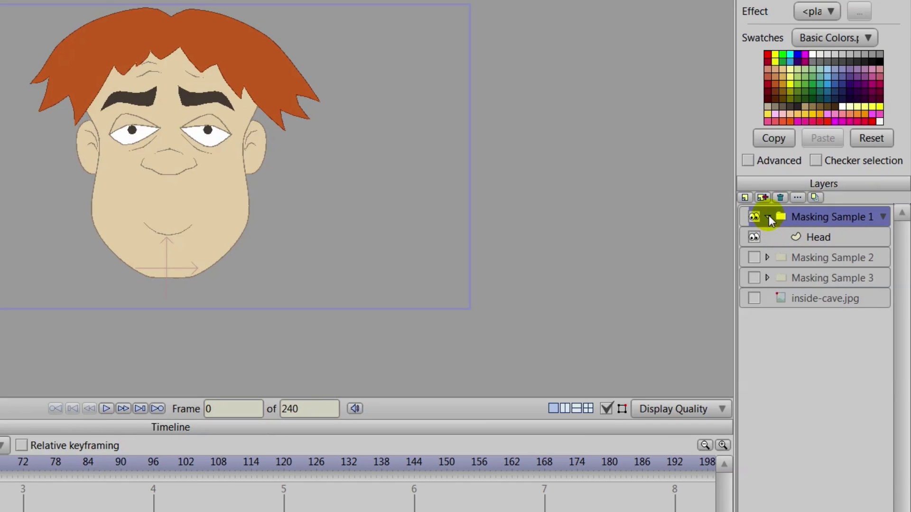
- Create a vector layer named 'Mouth' directly above Head in the Masking Sample 1 group
click(768, 217)
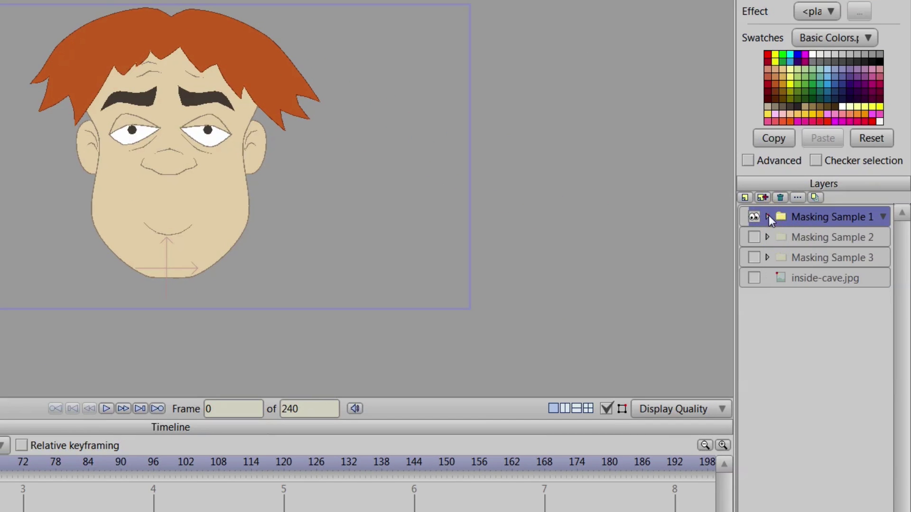
click(768, 217)
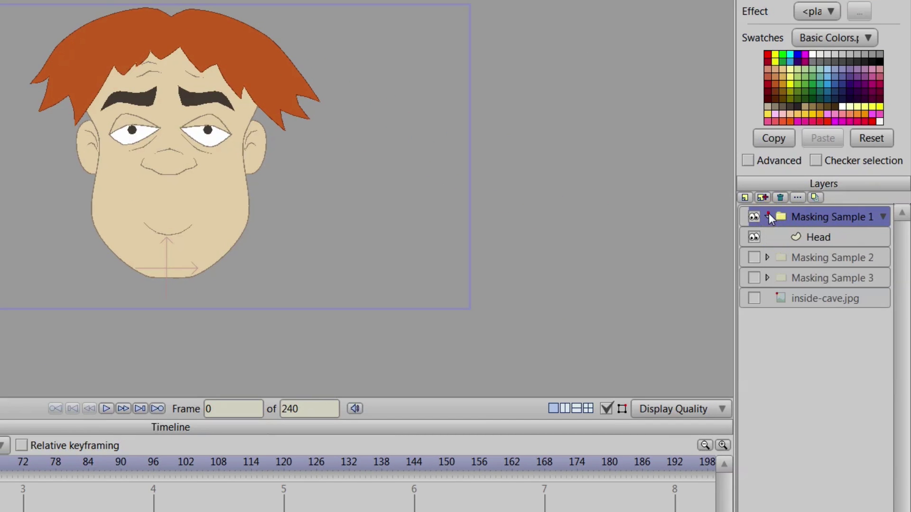
click(800, 236)
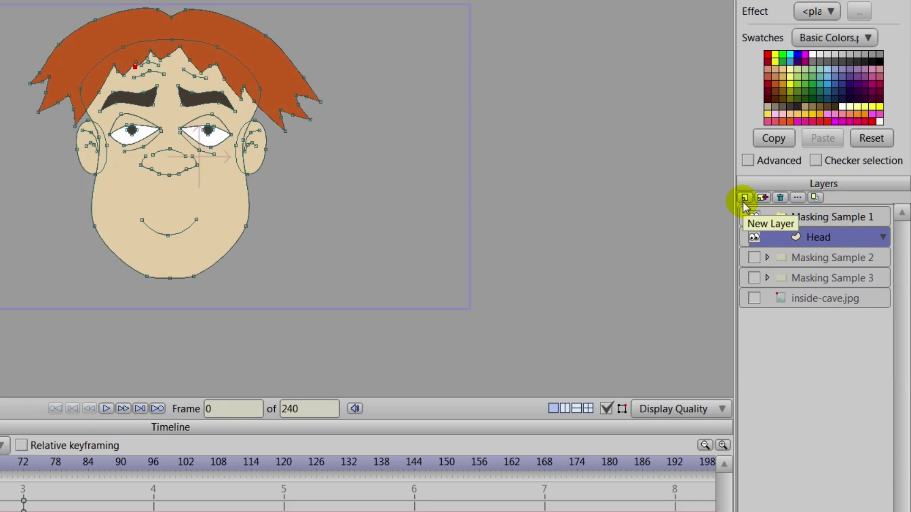
click(749, 198)
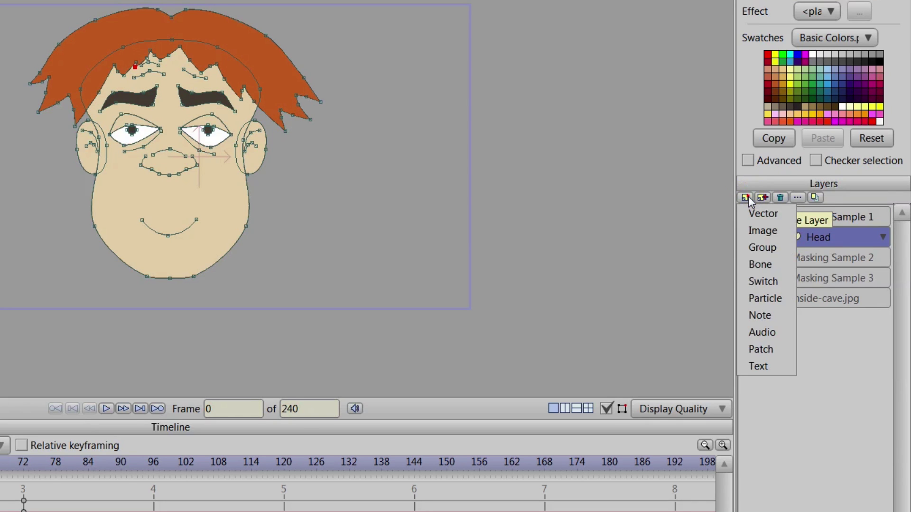
click(761, 214)
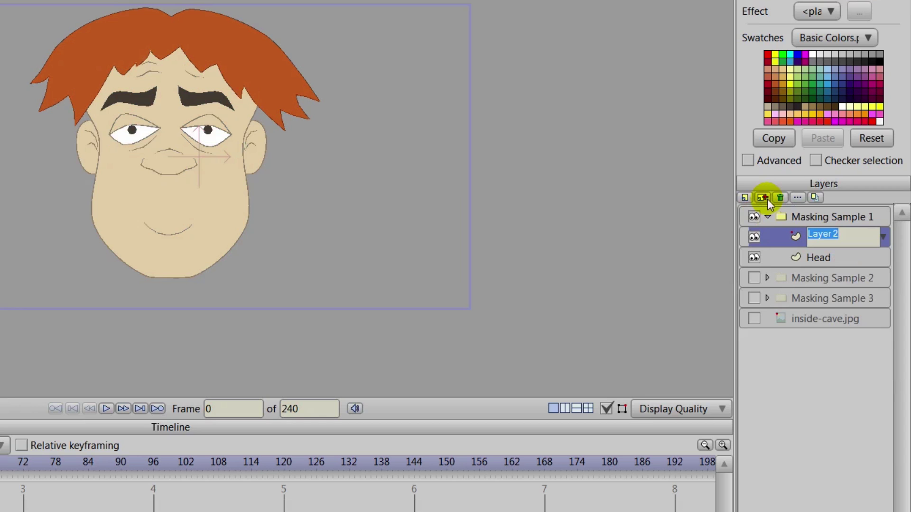
text(Mou)
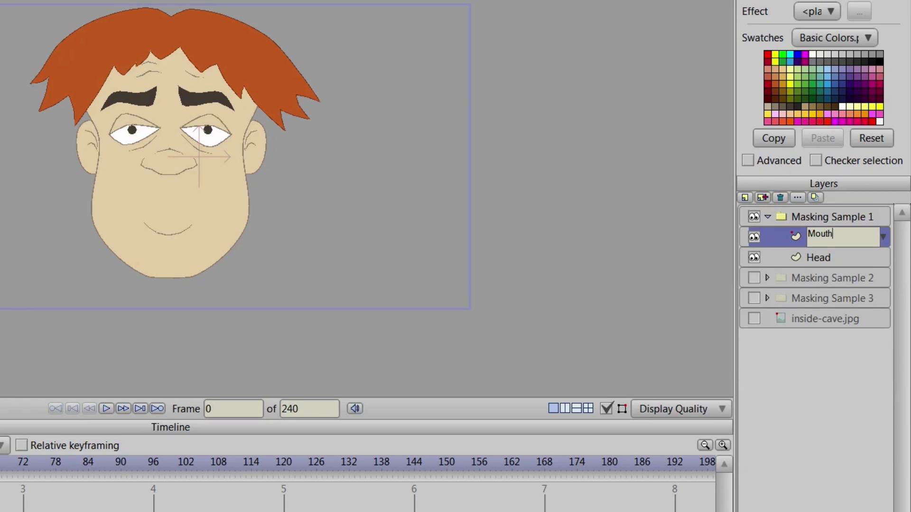
text(th)
key(Return)
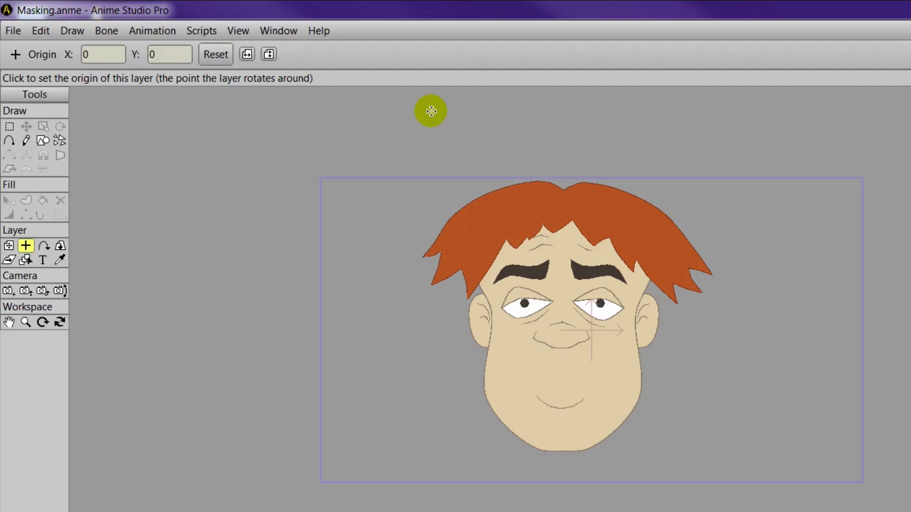
- Draw two thin stacked rectangles below the nose for the teeth
click(42, 141)
scroll(522, 379, up, 5)
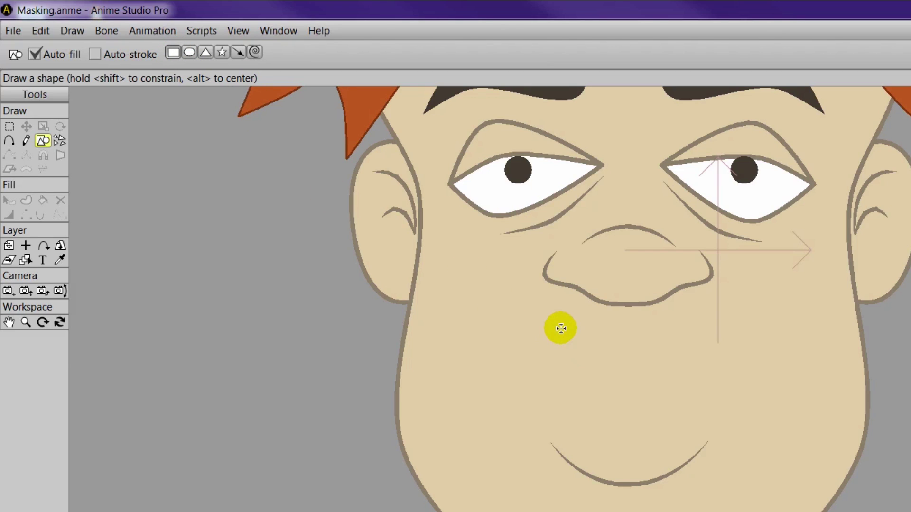
drag(561, 329, 703, 360)
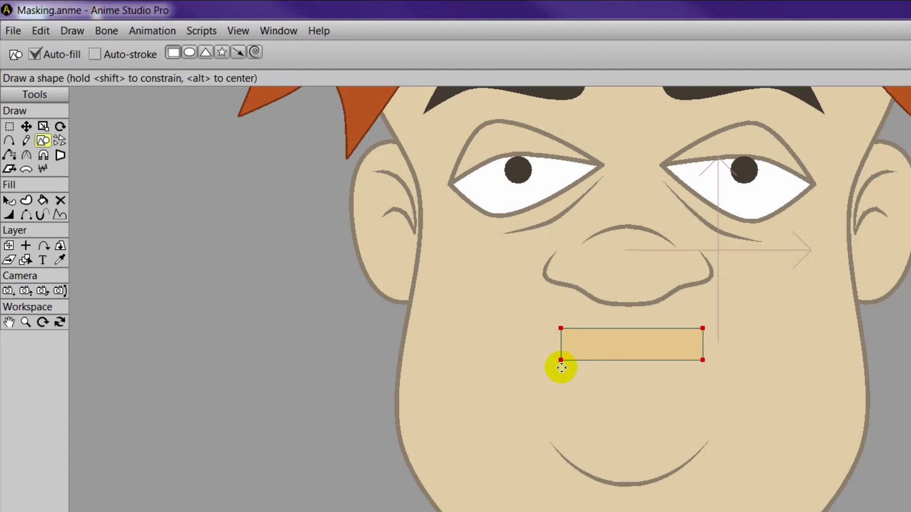
drag(562, 368, 702, 393)
- Fill the upper and lower teeth rectangles white
click(9, 200)
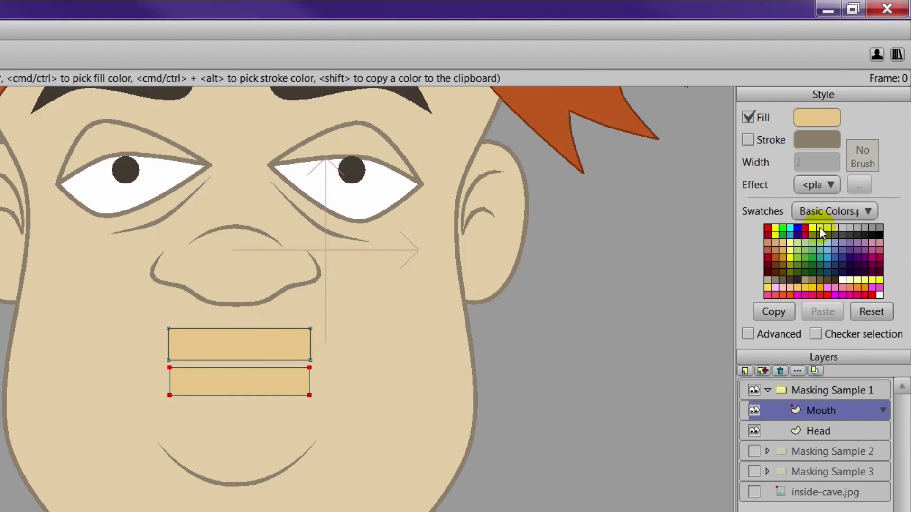
click(812, 227)
click(272, 382)
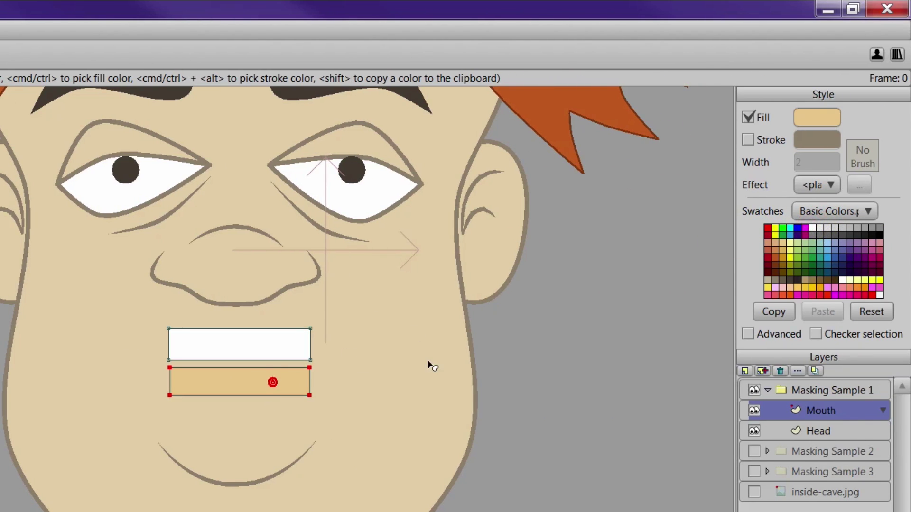
click(812, 228)
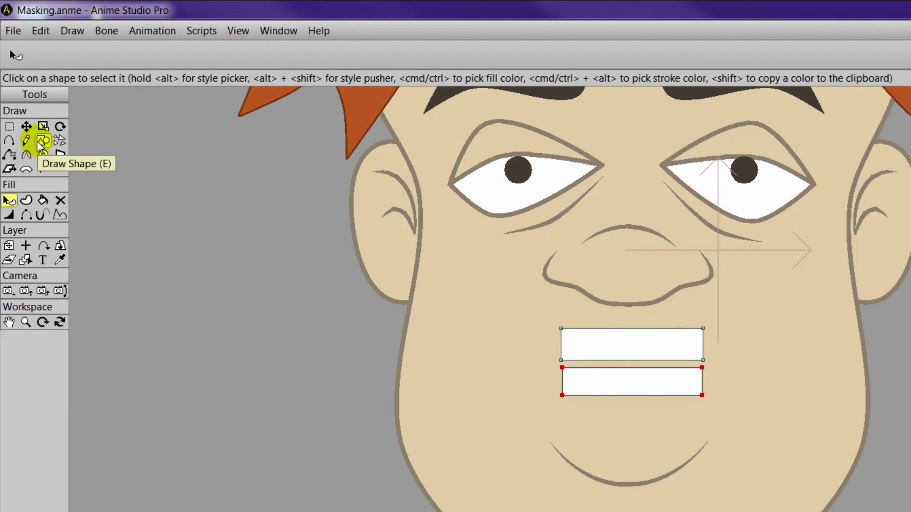
click(39, 142)
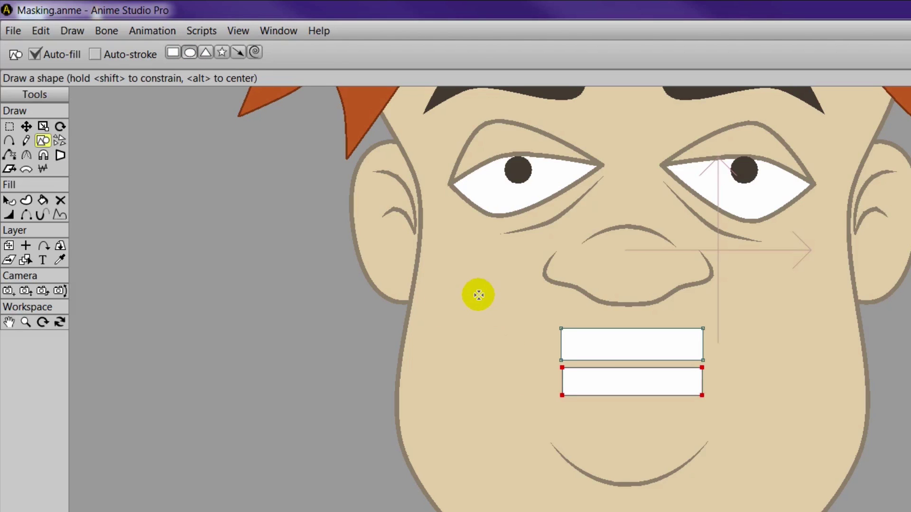
- Draw a large oval around both teeth, shift it up slightly, and fill it black
drag(478, 295, 809, 499)
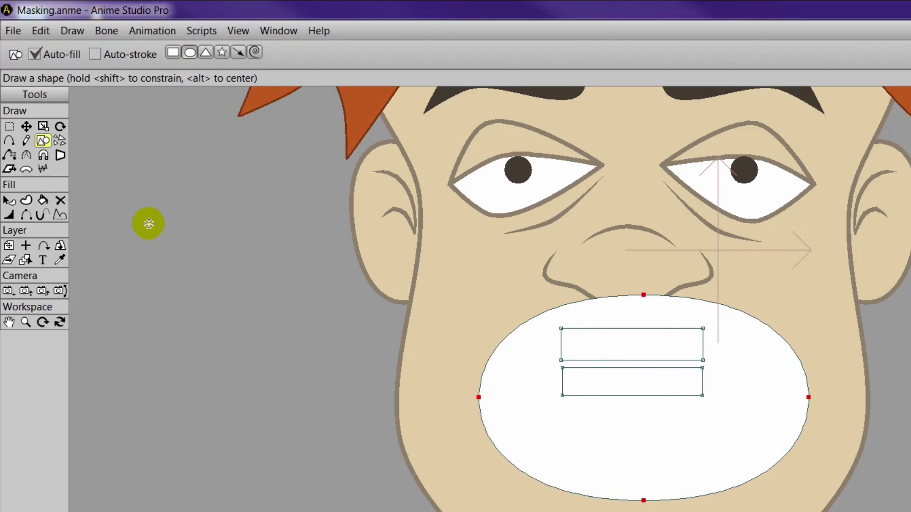
click(26, 126)
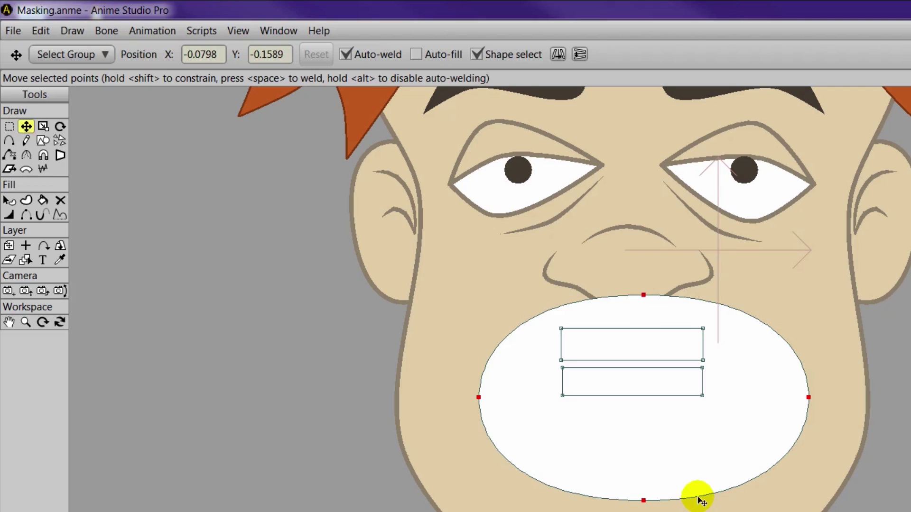
drag(701, 501, 694, 475)
click(9, 200)
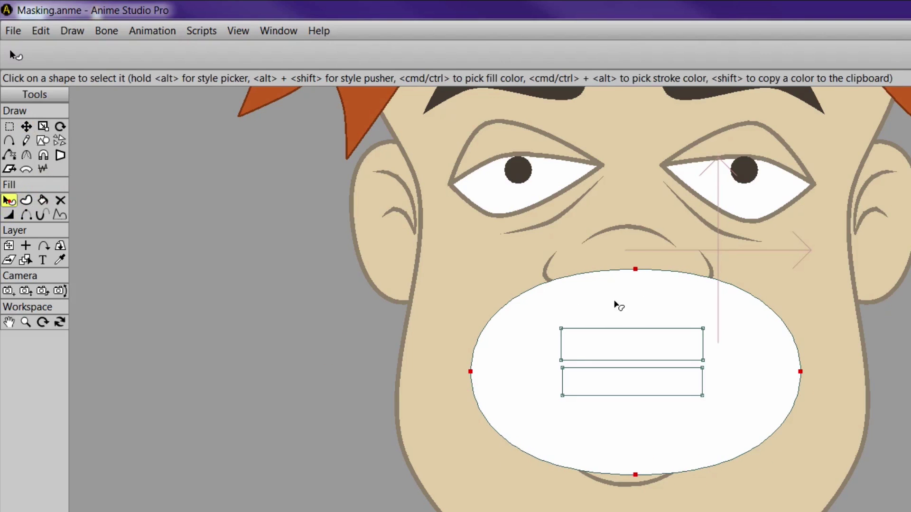
click(736, 352)
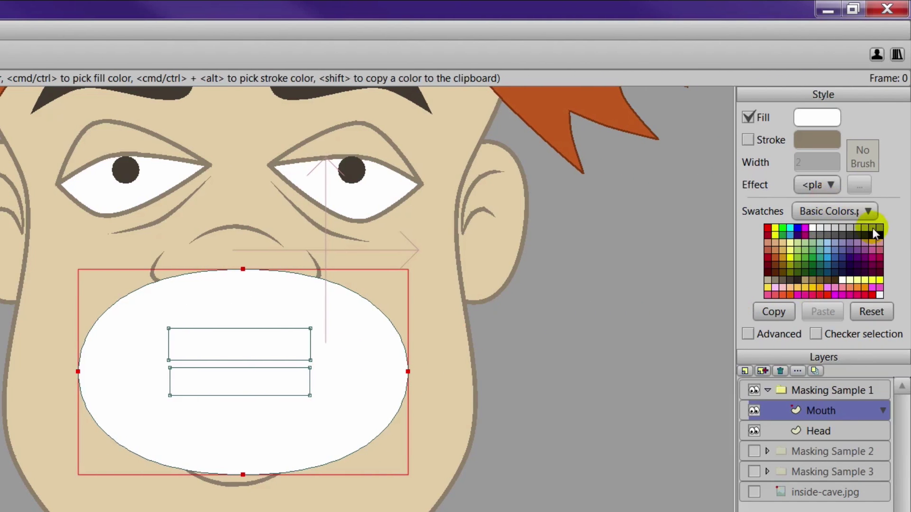
click(881, 234)
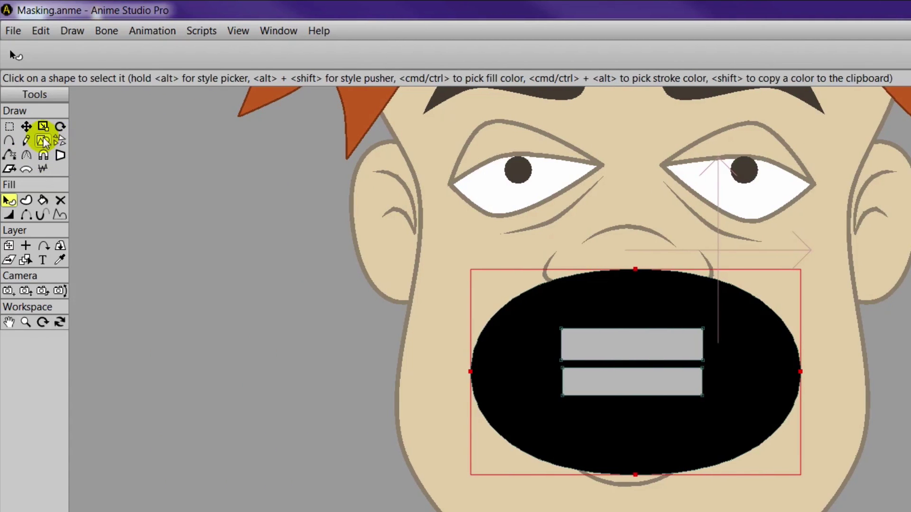
- Draw a small tongue oval over the lower teeth and fill it dark red
click(42, 139)
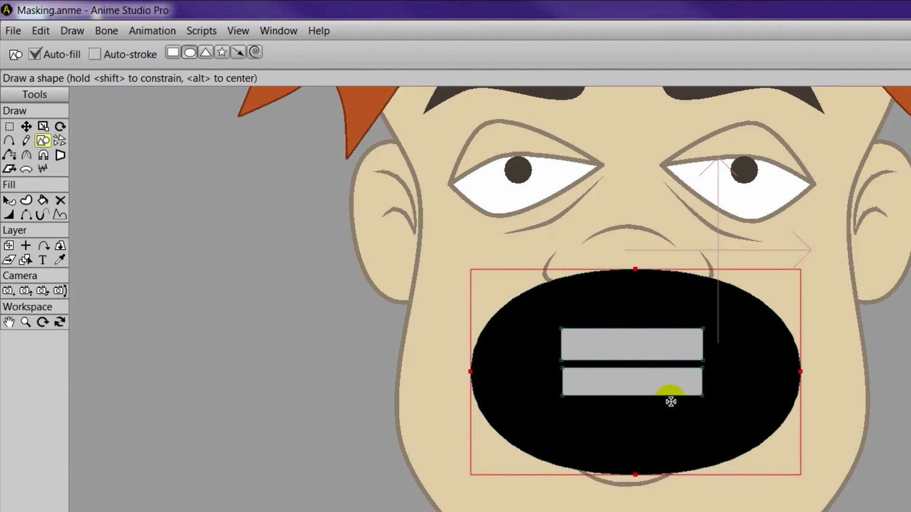
mouse_move(691, 411)
mouse_down()
mouse_move(598, 403)
mouse_move(573, 348)
mouse_up()
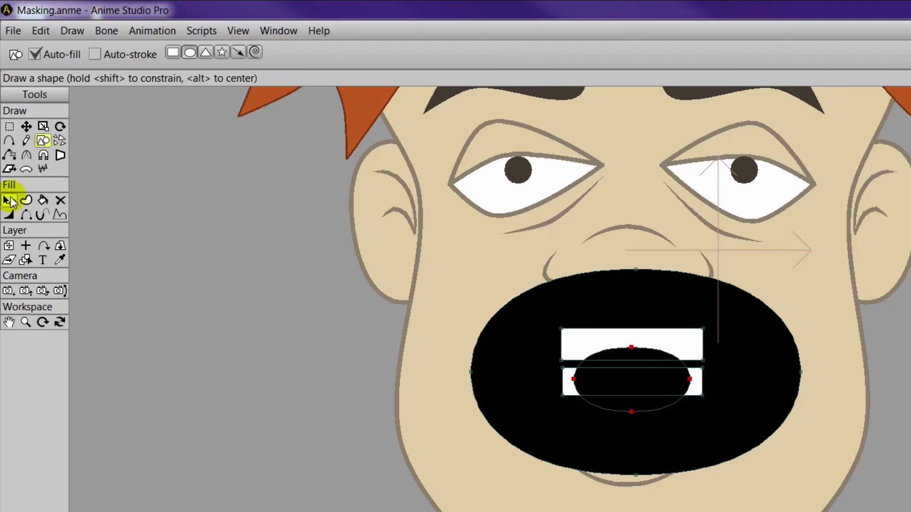
click(8, 199)
click(648, 365)
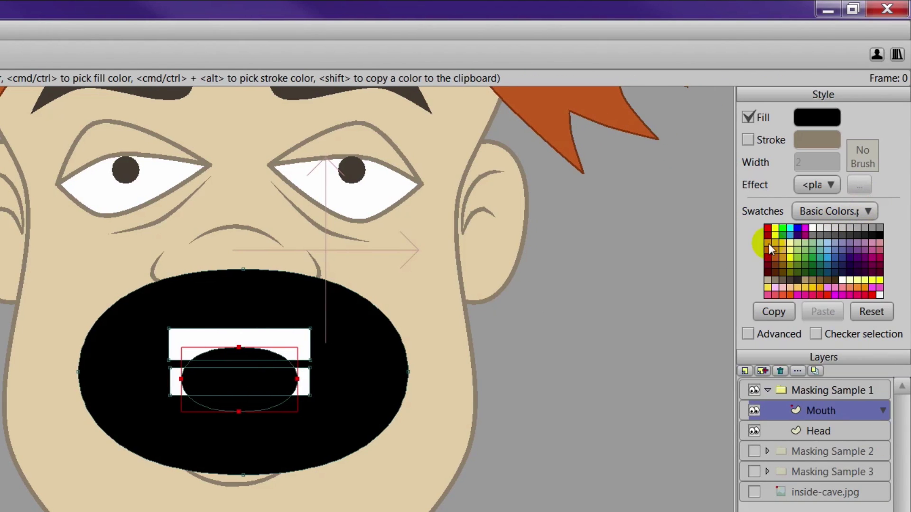
click(783, 234)
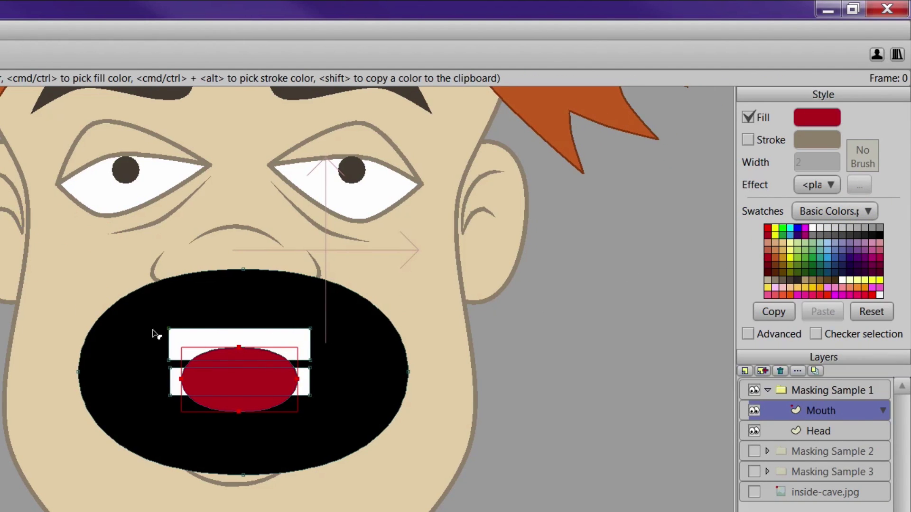
click(238, 383)
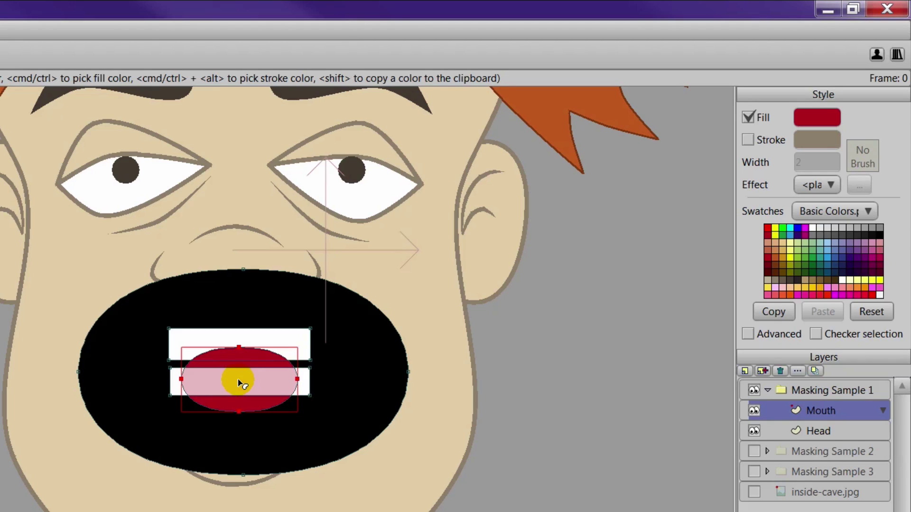
click(239, 383)
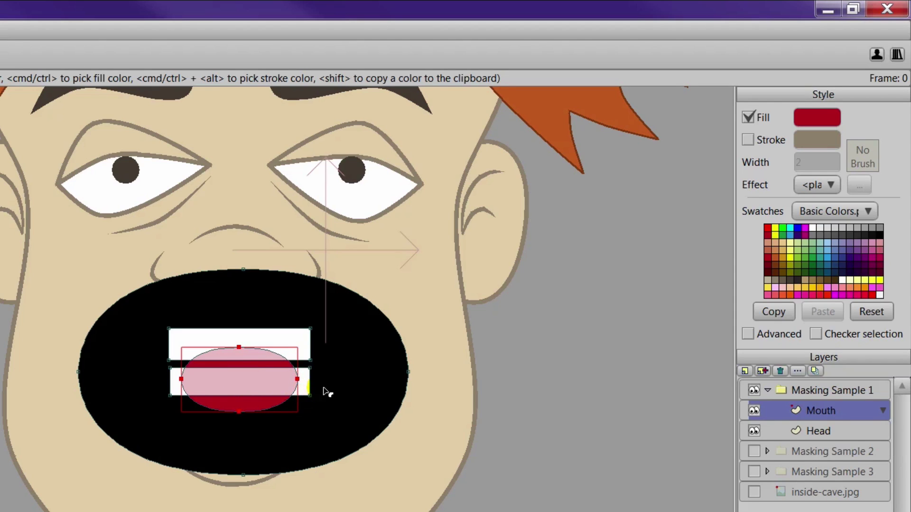
click(353, 397)
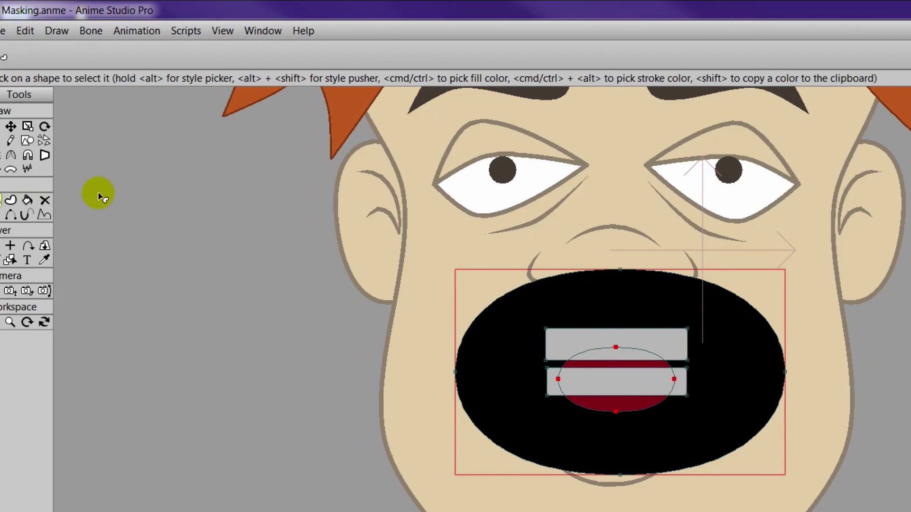
- Pull the upper tooth's top corners and lower tooth's bottom corners outward into trapezoids
key(t)
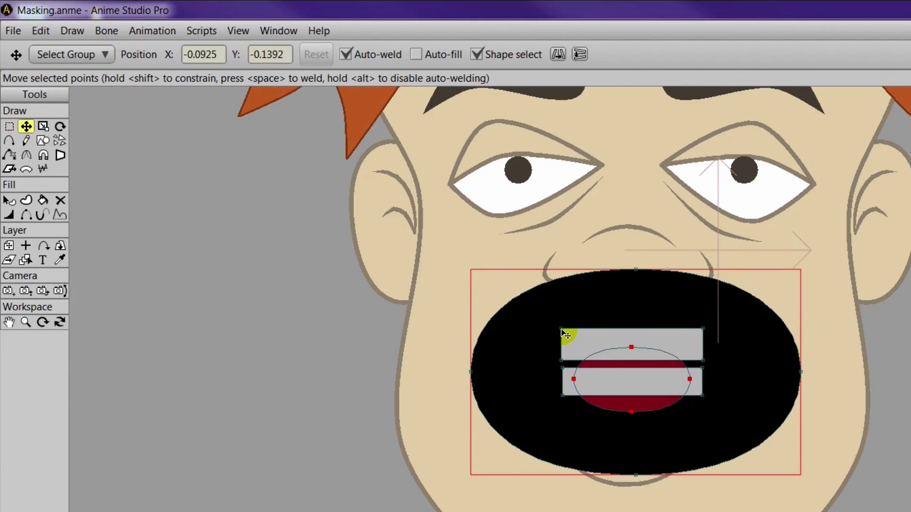
drag(560, 329, 548, 328)
click(704, 328)
drag(703, 327, 719, 328)
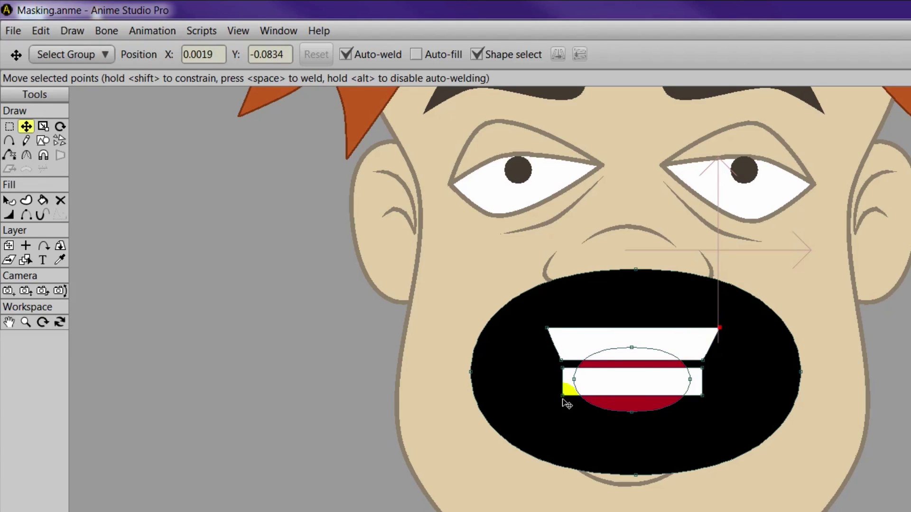
drag(563, 398, 554, 399)
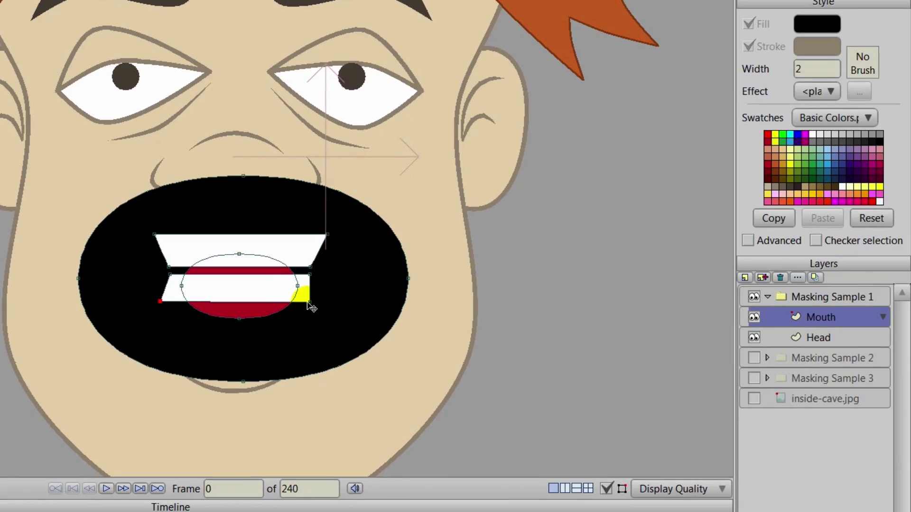
drag(308, 302, 318, 302)
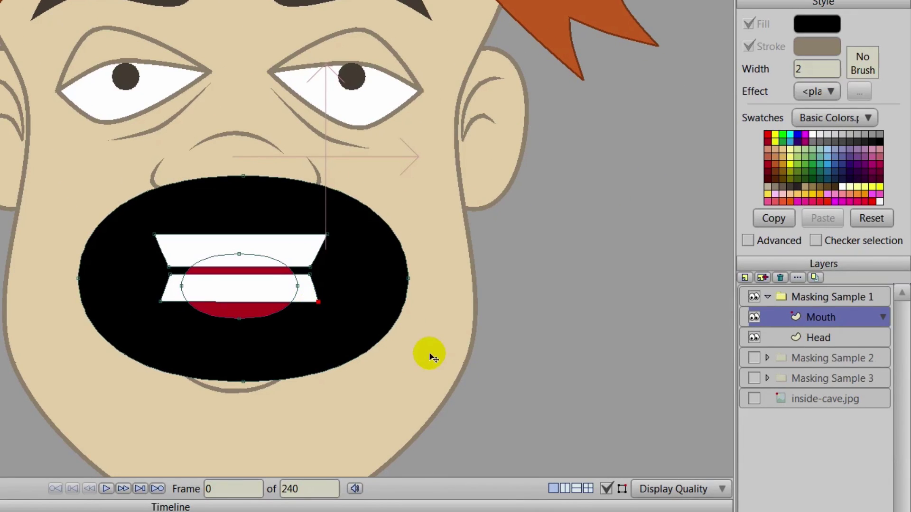
- Create a vector layer named 'Mask' between Mouth and Head, and select it
click(821, 338)
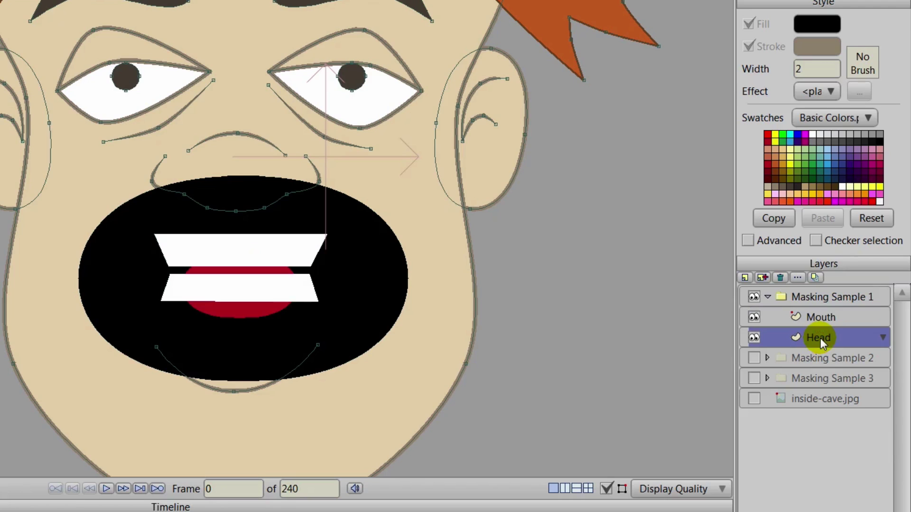
click(744, 278)
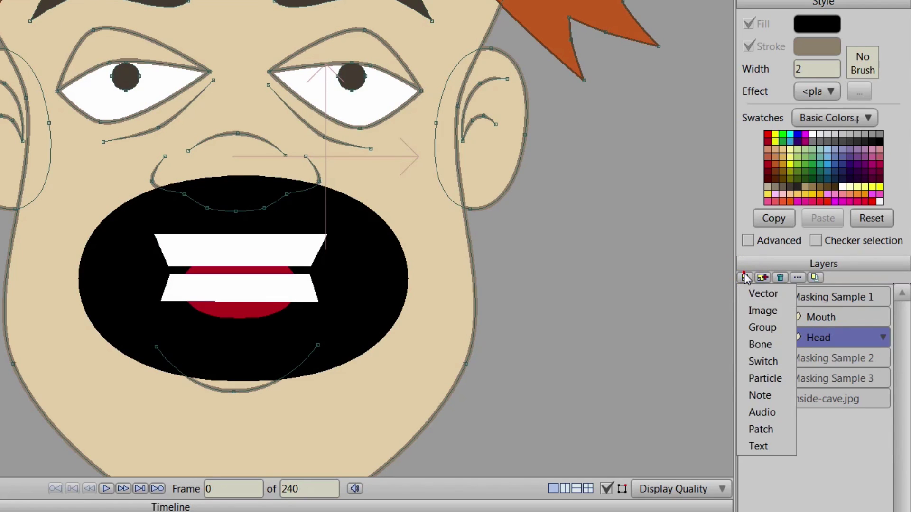
click(750, 295)
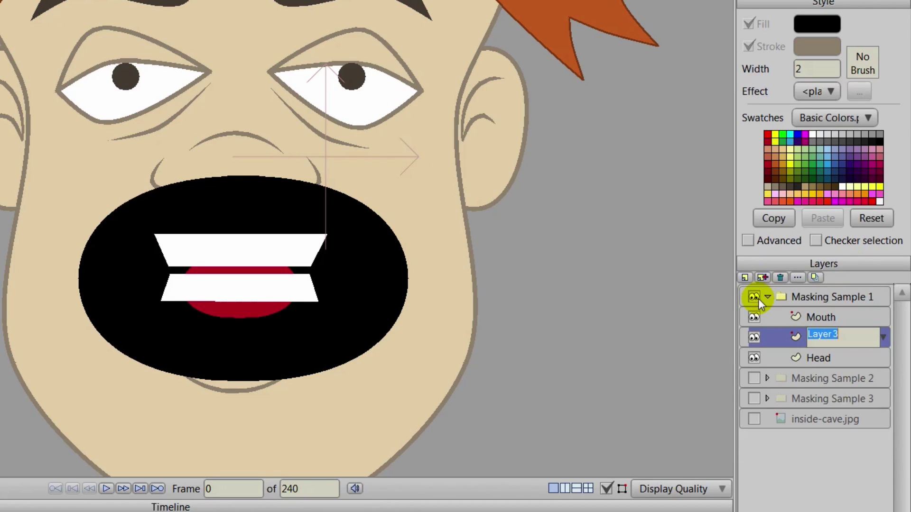
text(Mask)
key(Return)
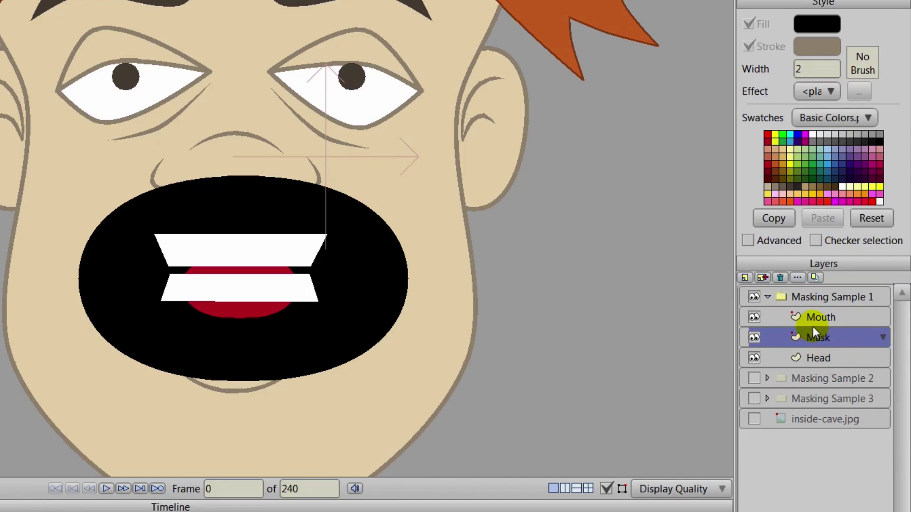
click(768, 297)
click(768, 296)
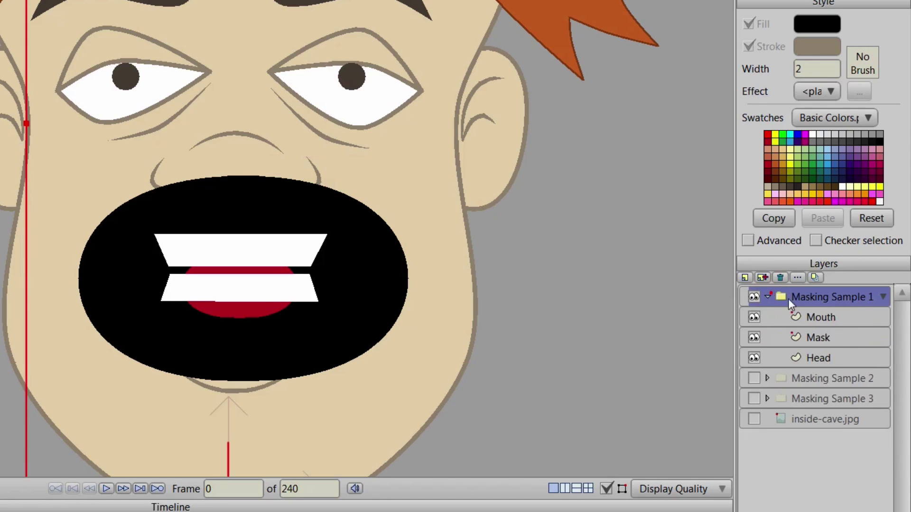
click(819, 338)
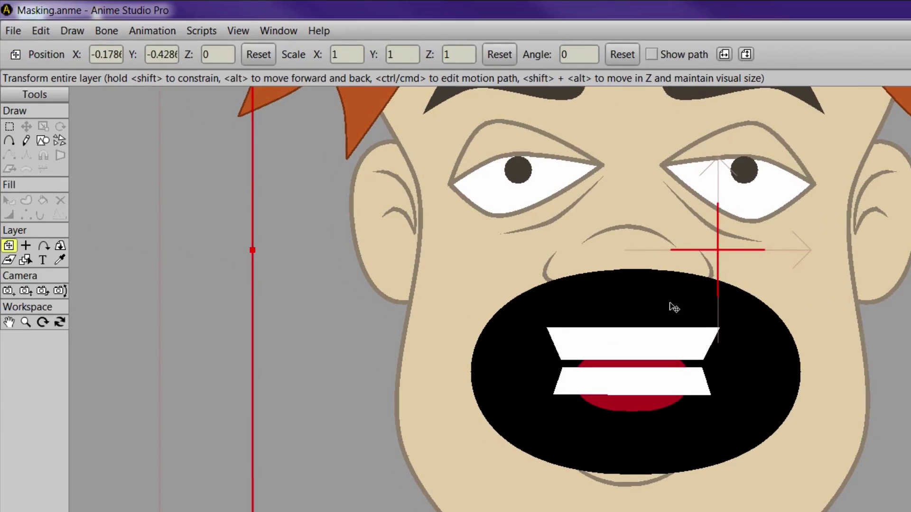
- Draw a closed ellipse across the mouth and make its left and right points sharp
click(9, 141)
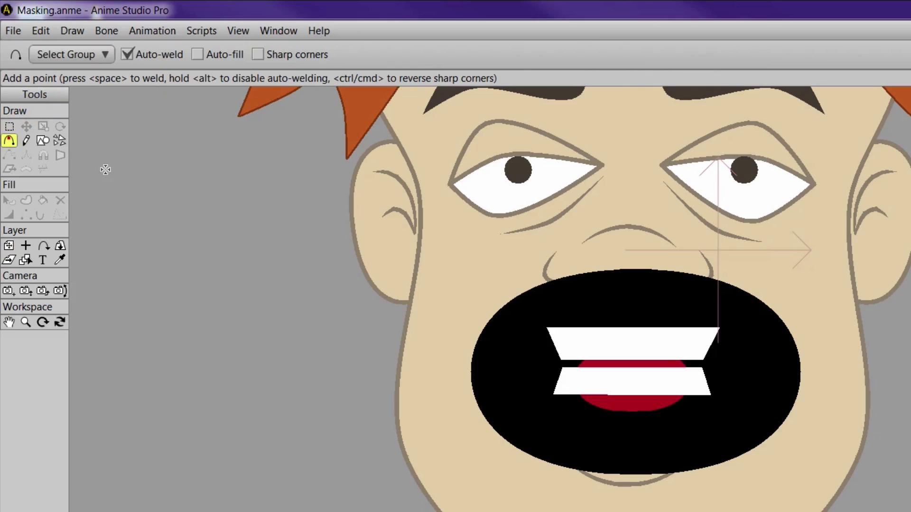
mouse_move(516, 335)
mouse_down()
mouse_move(622, 343)
mouse_move(745, 335)
mouse_move(641, 391)
mouse_move(629, 412)
mouse_up()
click(516, 335)
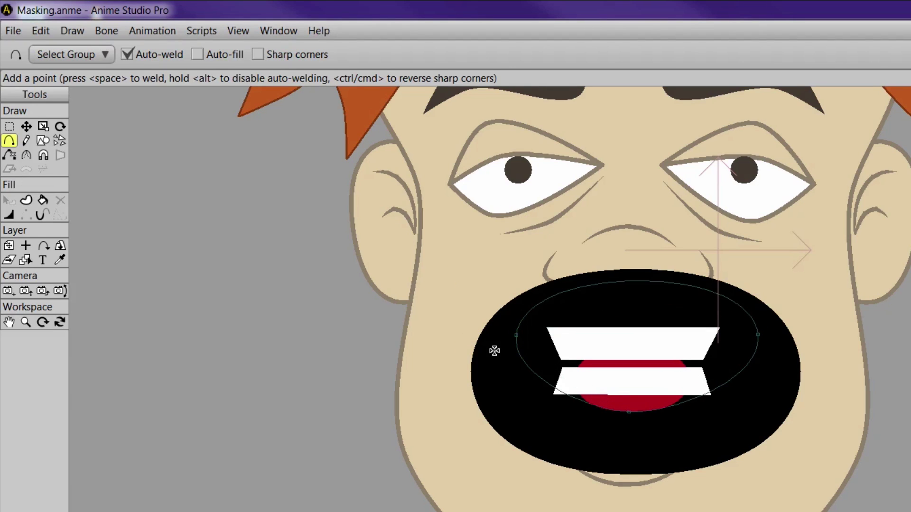
click(26, 155)
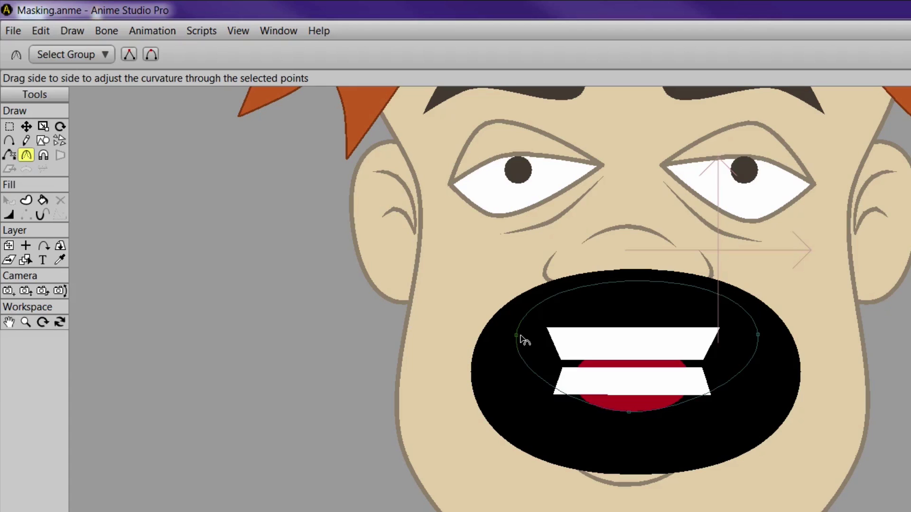
drag(519, 335, 2, 315)
drag(759, 336, 18, 343)
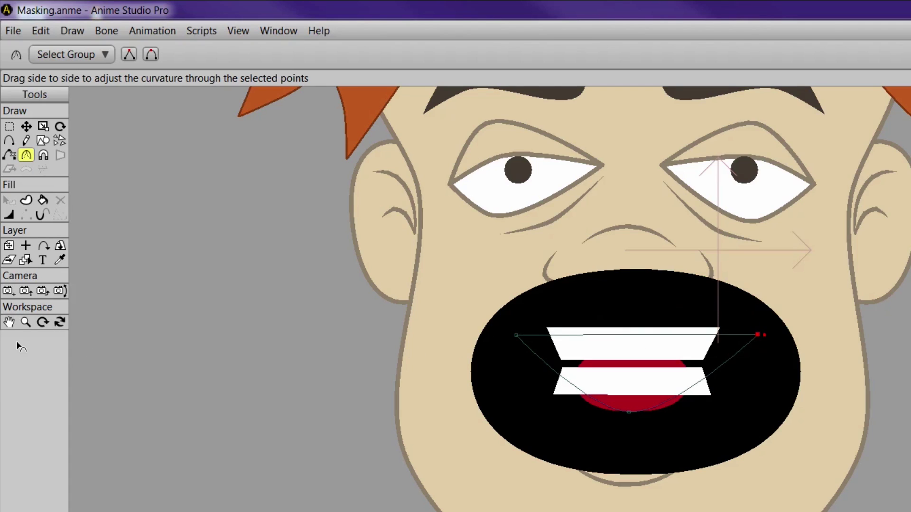
- Add a point bowing the top edge down and adjust the outline's lower points
click(8, 141)
drag(634, 336, 627, 358)
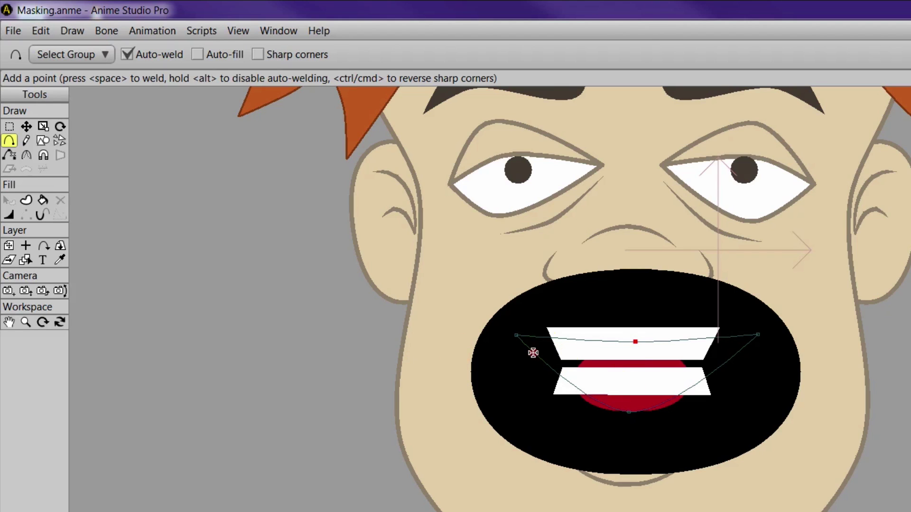
click(575, 365)
click(685, 365)
click(567, 381)
drag(567, 381, 569, 382)
drag(568, 382, 625, 368)
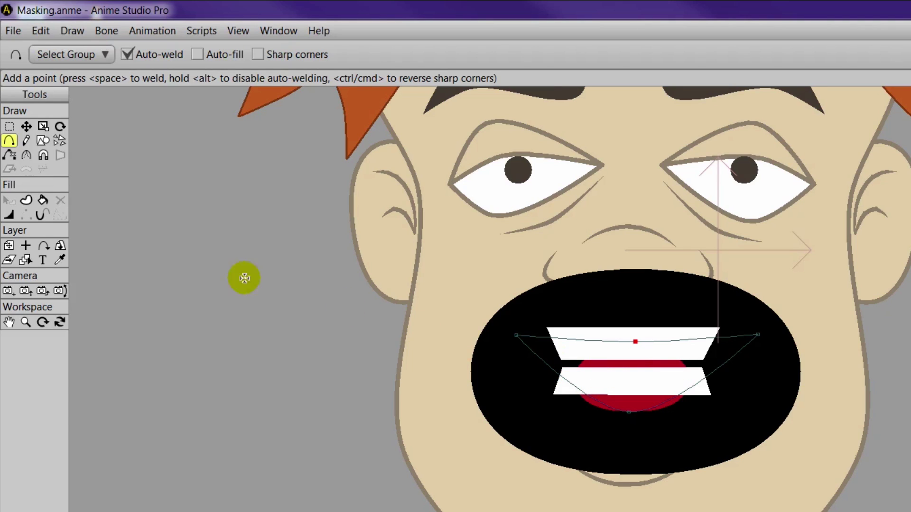
- Turn the selected mouth outline edges into a filled shape
click(26, 199)
click(665, 338)
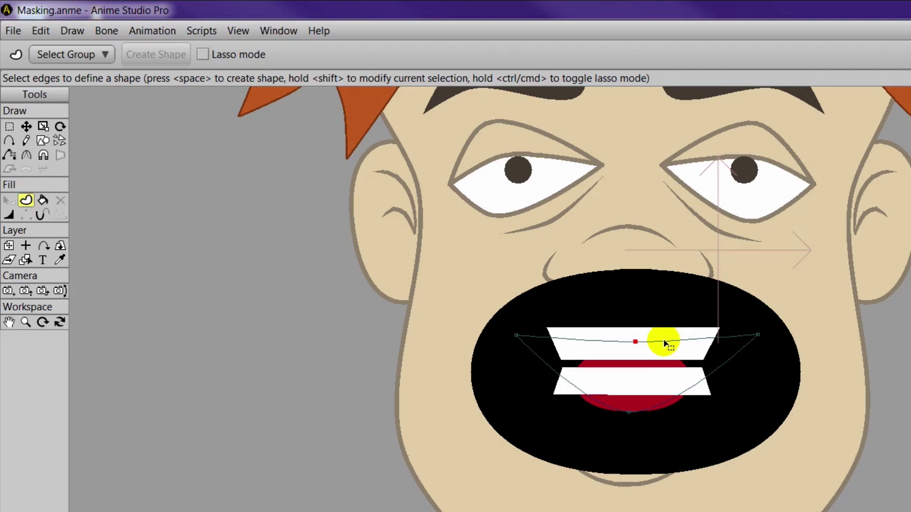
click(663, 341)
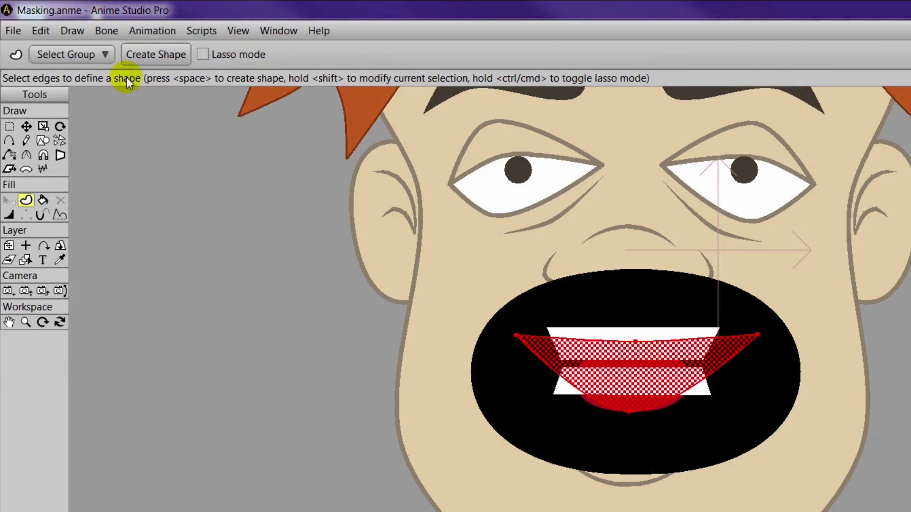
click(161, 52)
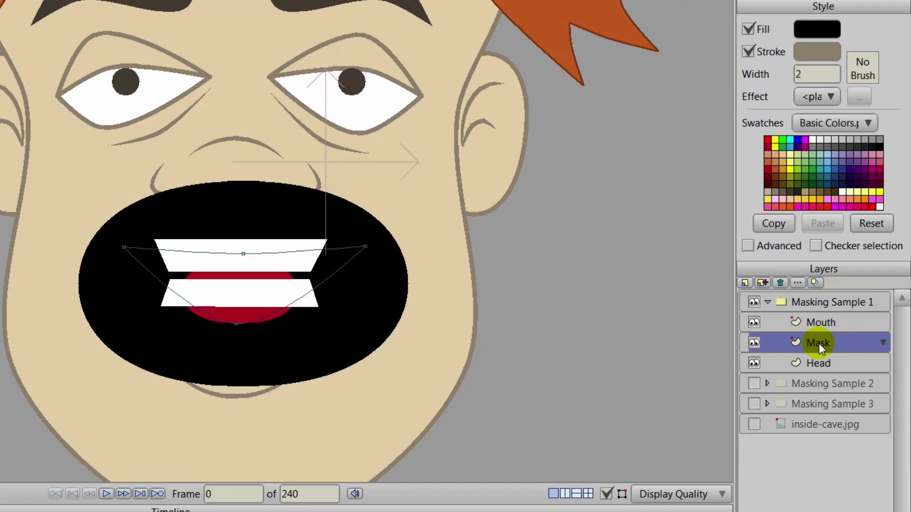
- Set the Masking Sample 1 group mask to 'Hide all' and apply it
click(828, 321)
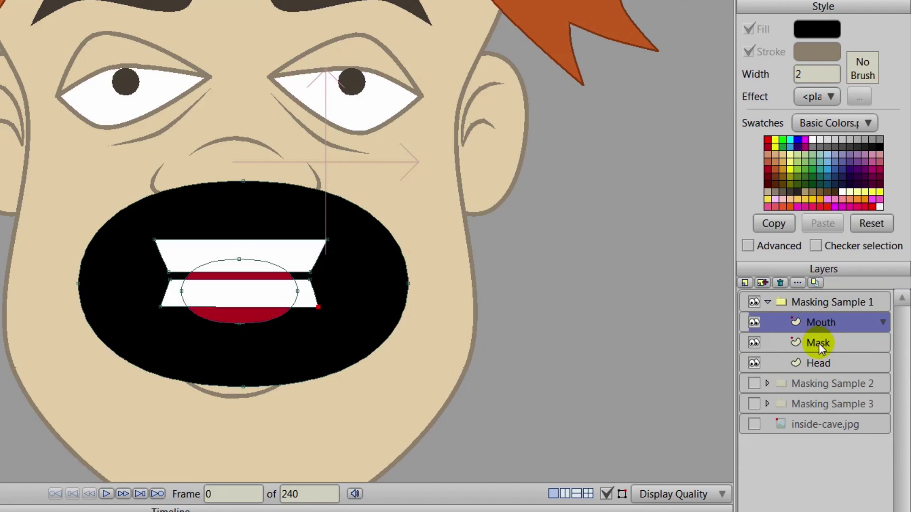
double_click(808, 302)
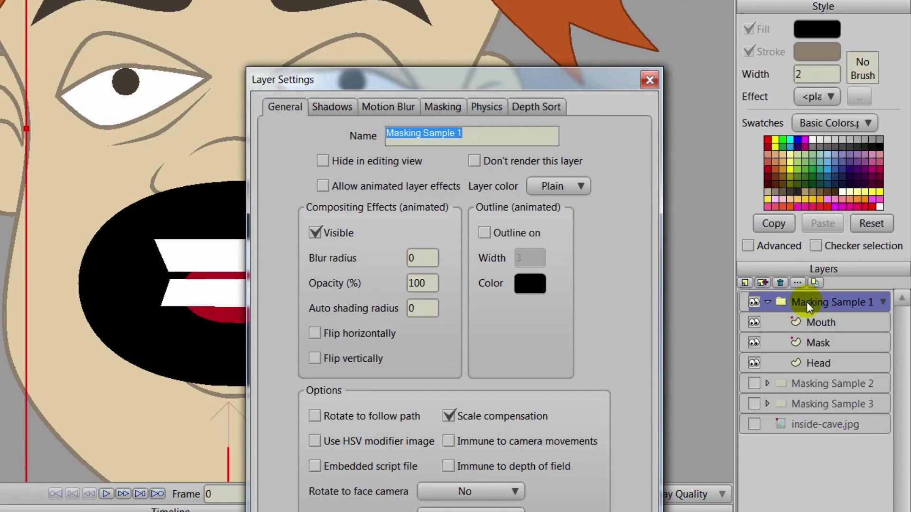
drag(532, 78, 576, 7)
click(485, 38)
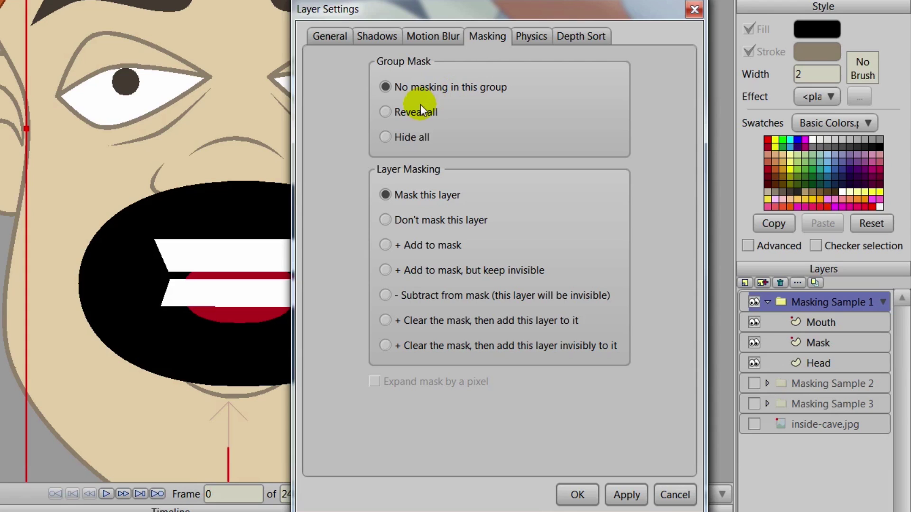
click(385, 138)
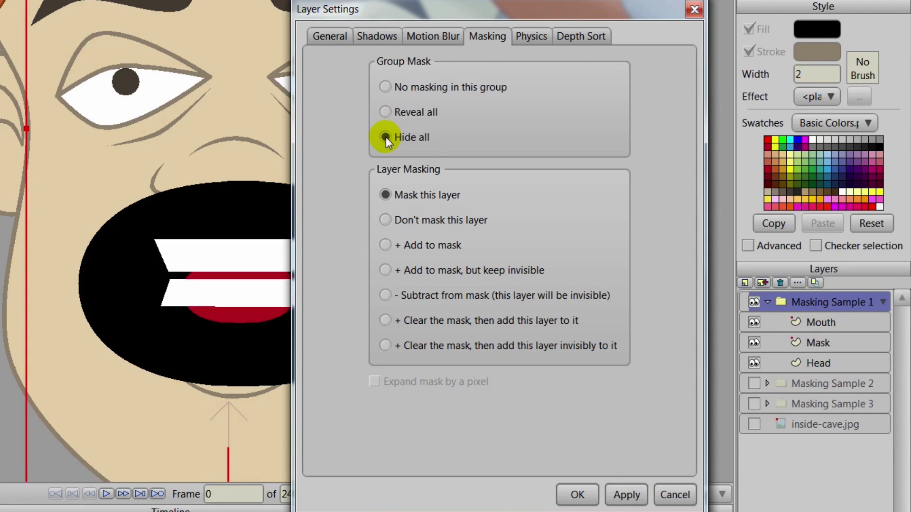
click(625, 498)
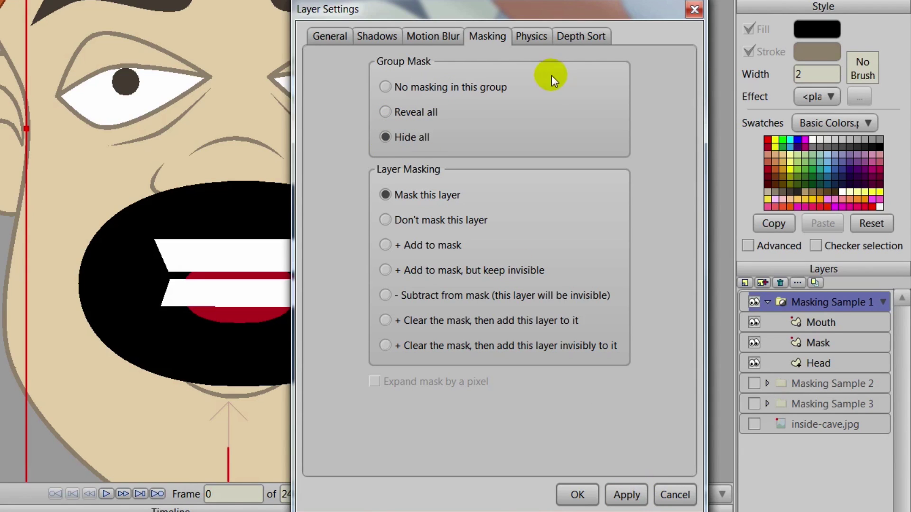
drag(546, 10, 0, 31)
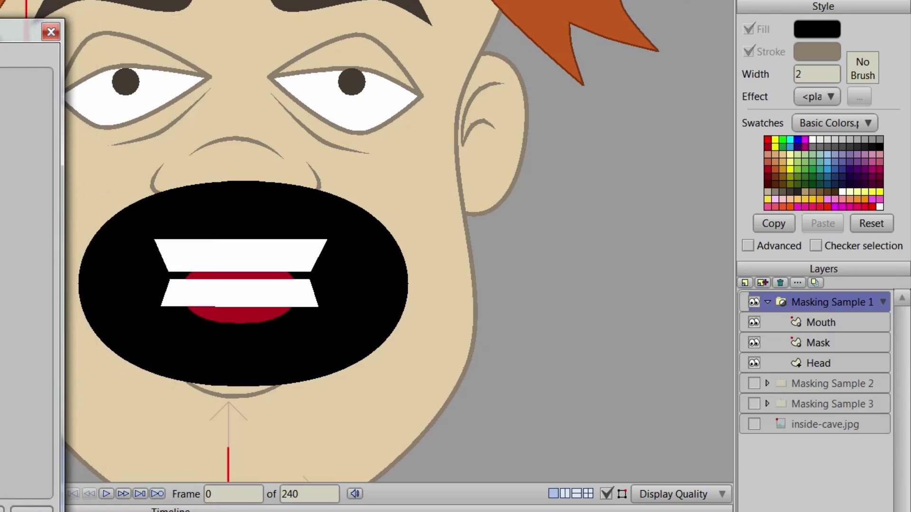
- Set Mask to '+ Add to mask' and Head to 'Don't mask this layer', then confirm
click(821, 323)
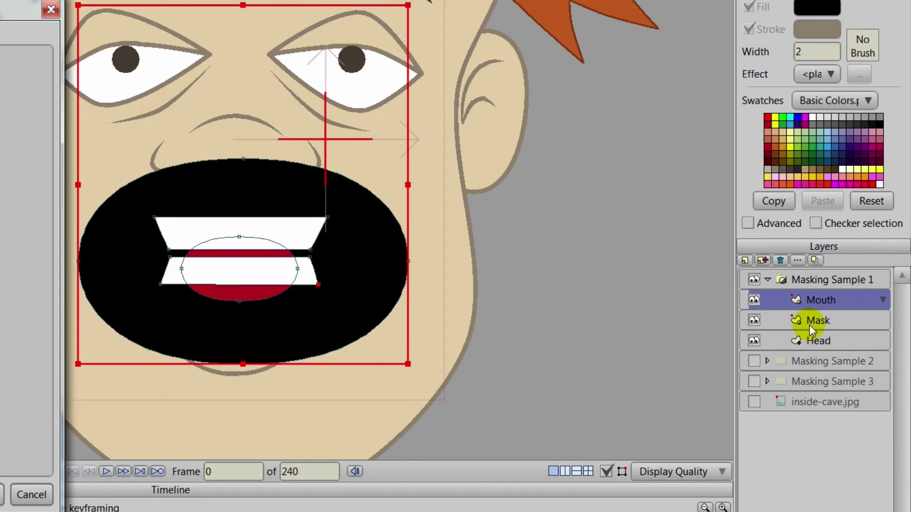
click(818, 321)
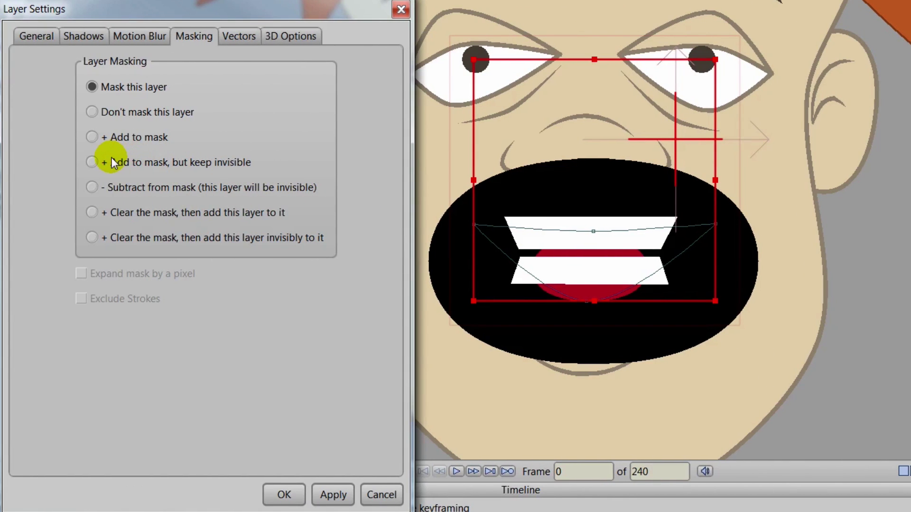
click(110, 138)
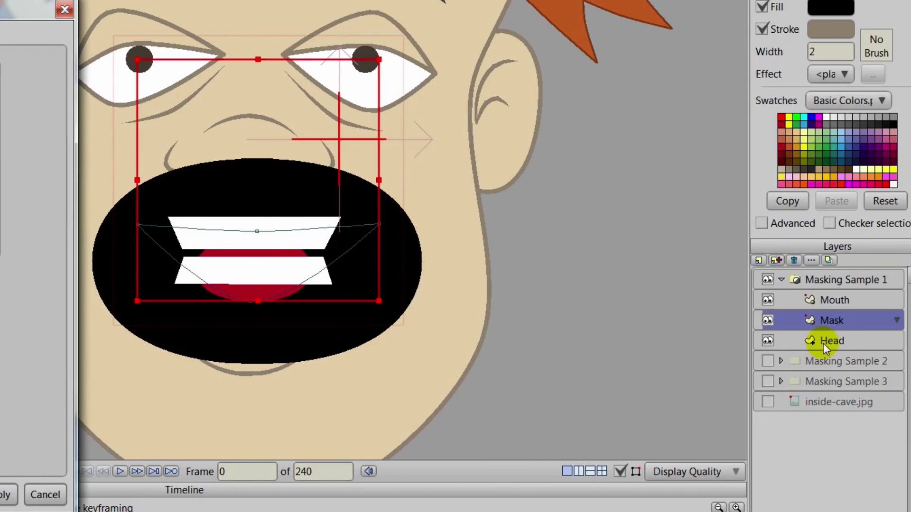
click(825, 342)
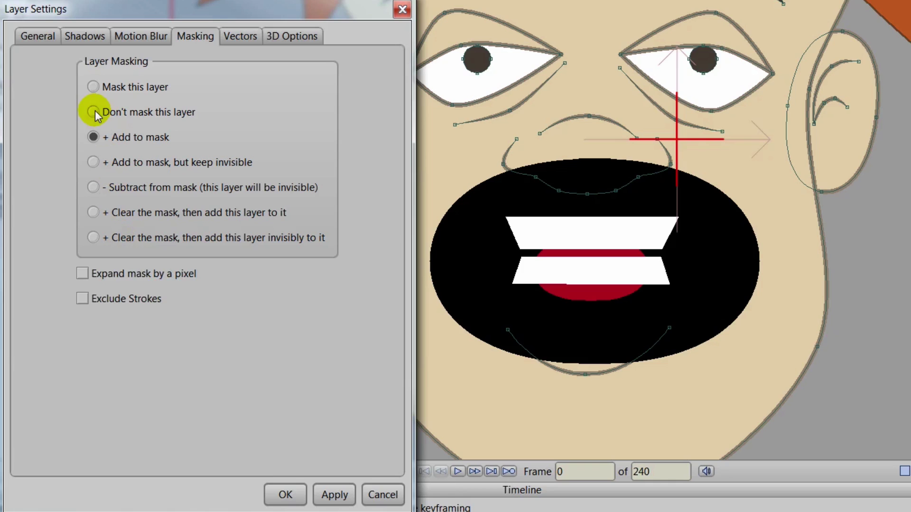
click(94, 113)
click(334, 495)
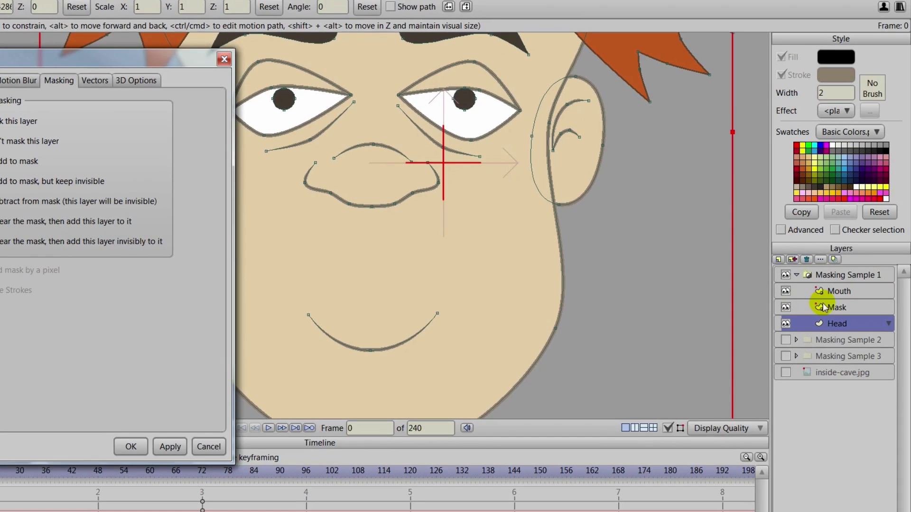
click(825, 308)
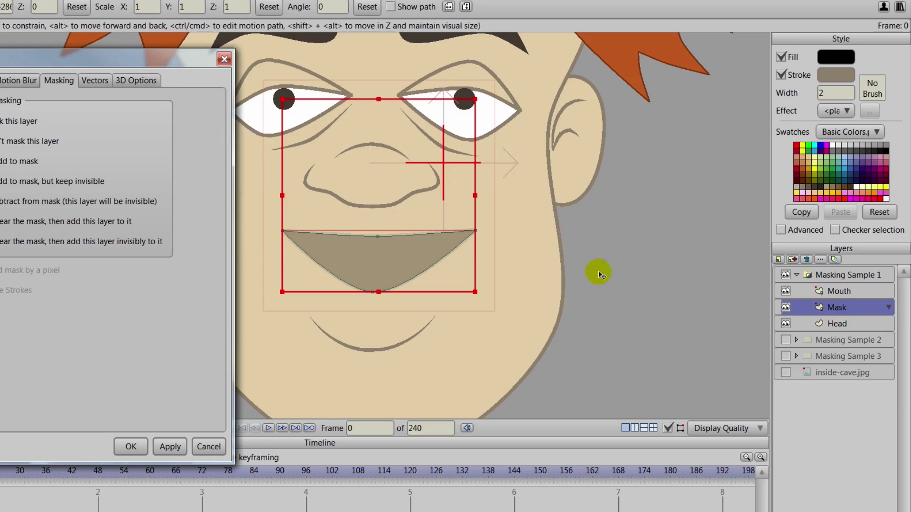
click(131, 446)
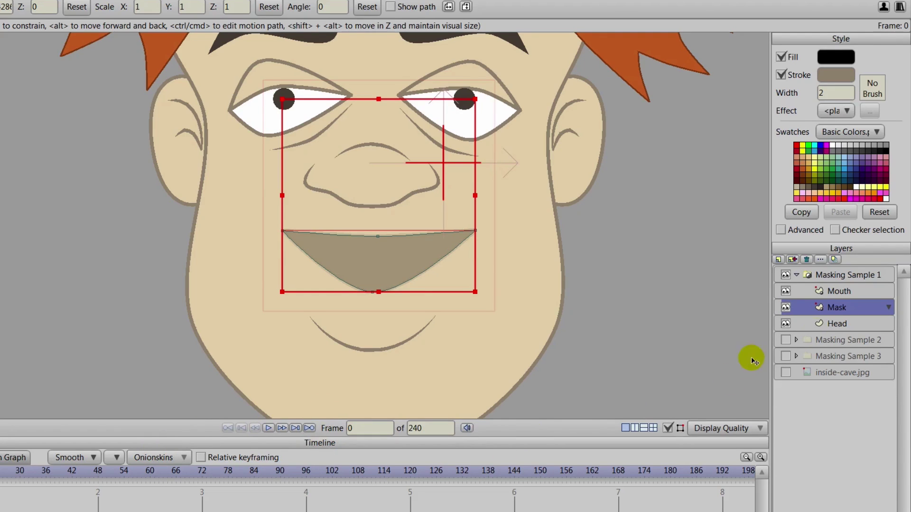
- Set the Mask layer's masking to '+ Add to mask' and confirm the settings
double_click(833, 308)
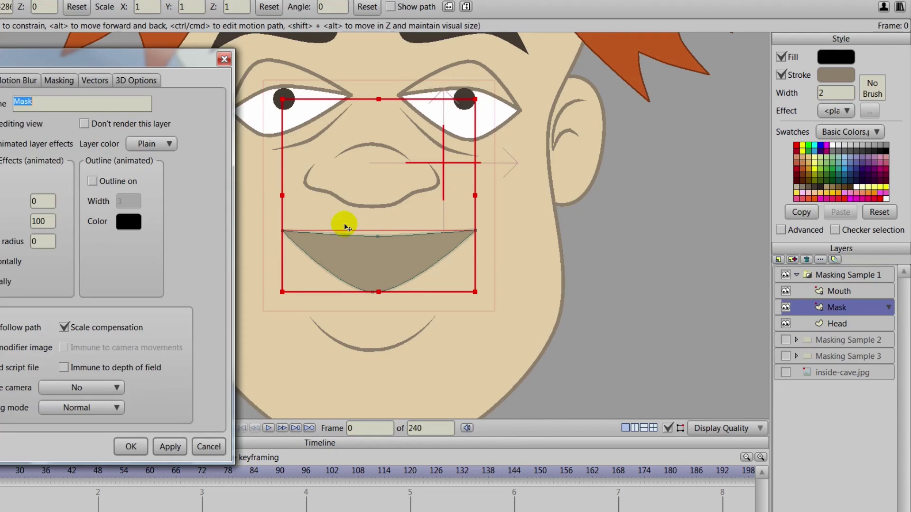
click(59, 80)
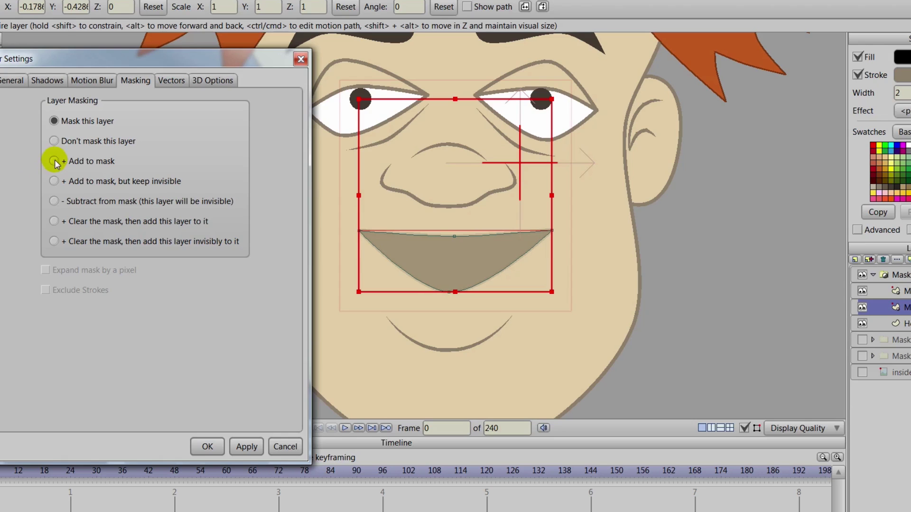
click(54, 162)
click(246, 446)
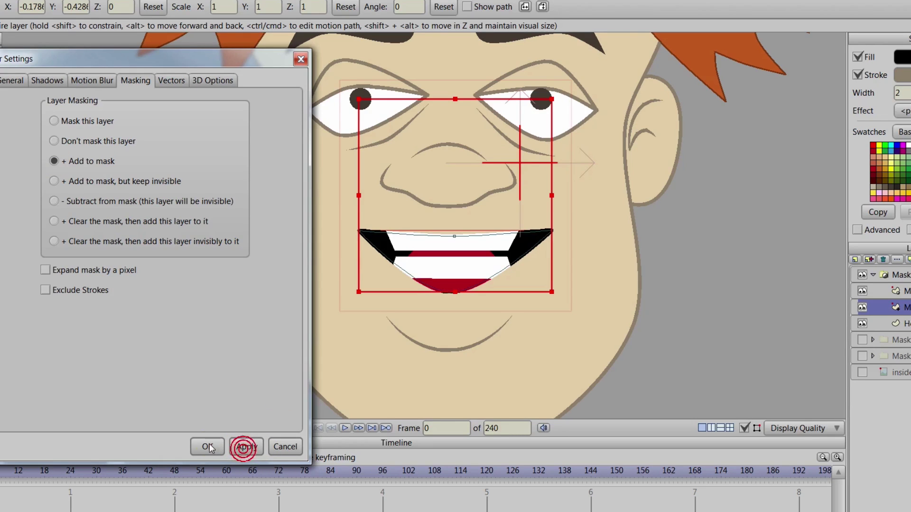
click(208, 447)
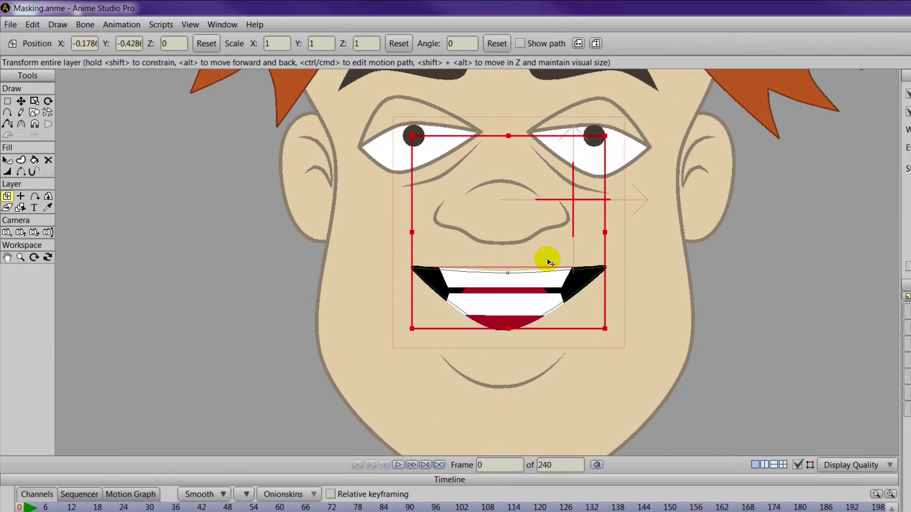
- Flatten the mask outline: raise the lower lip point, lower the upper lip, move corners inward
drag(631, 309, 647, 332)
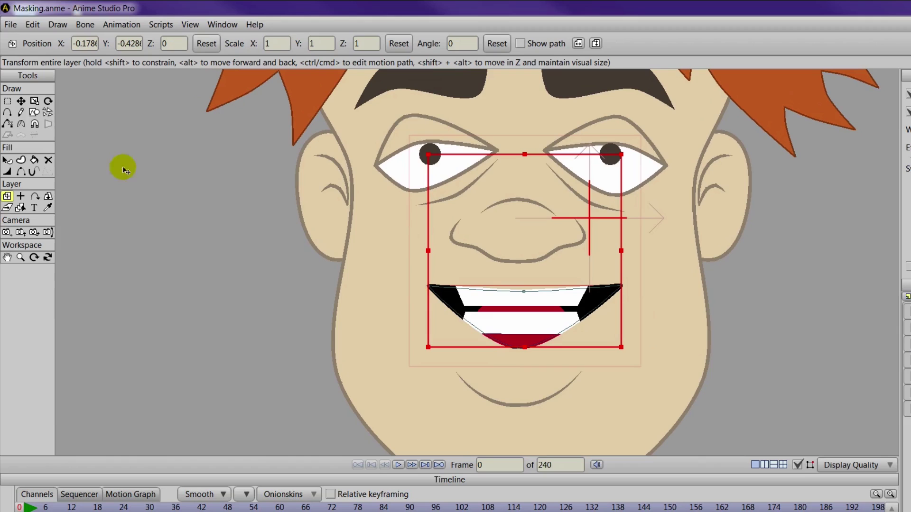
click(21, 101)
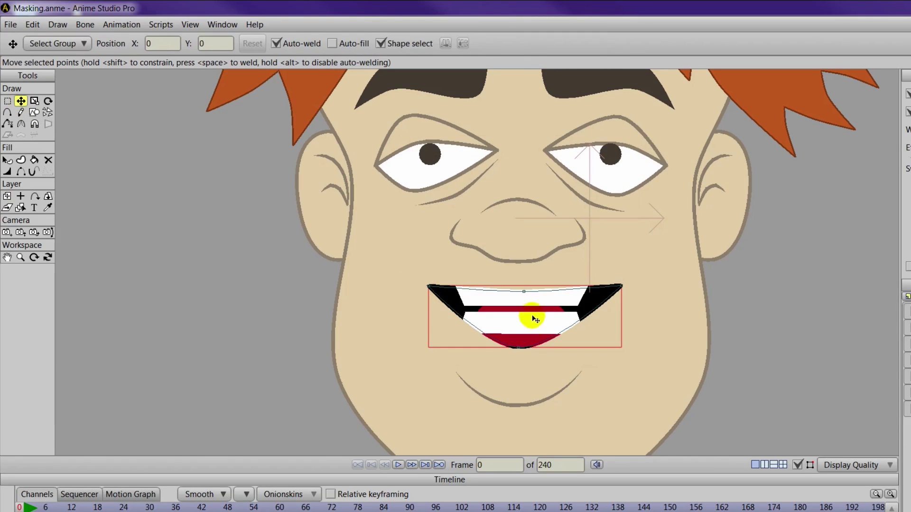
drag(519, 351, 520, 334)
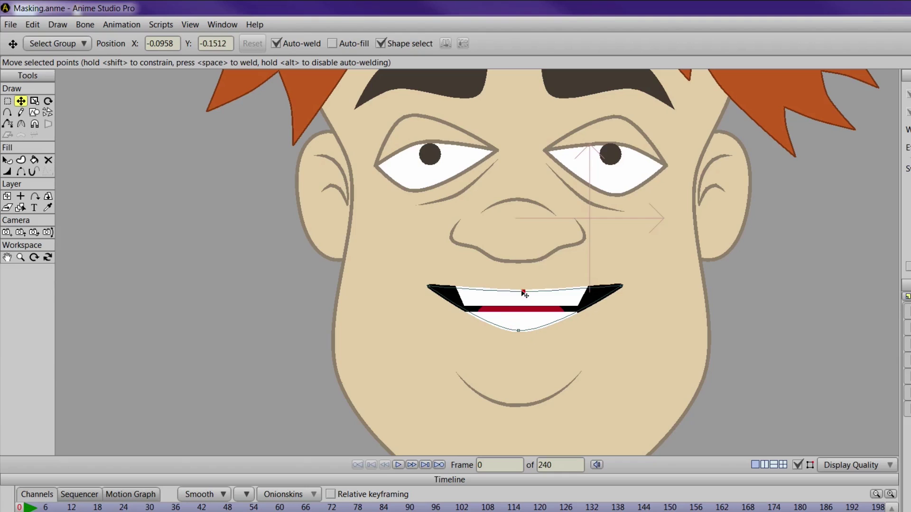
drag(524, 292, 520, 295)
drag(430, 287, 445, 293)
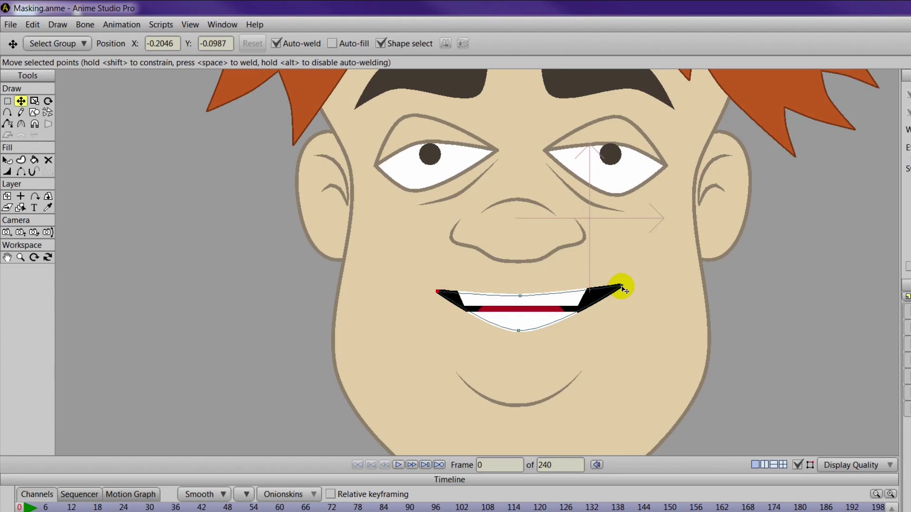
drag(620, 288, 618, 299)
scroll(545, 332, up, 5)
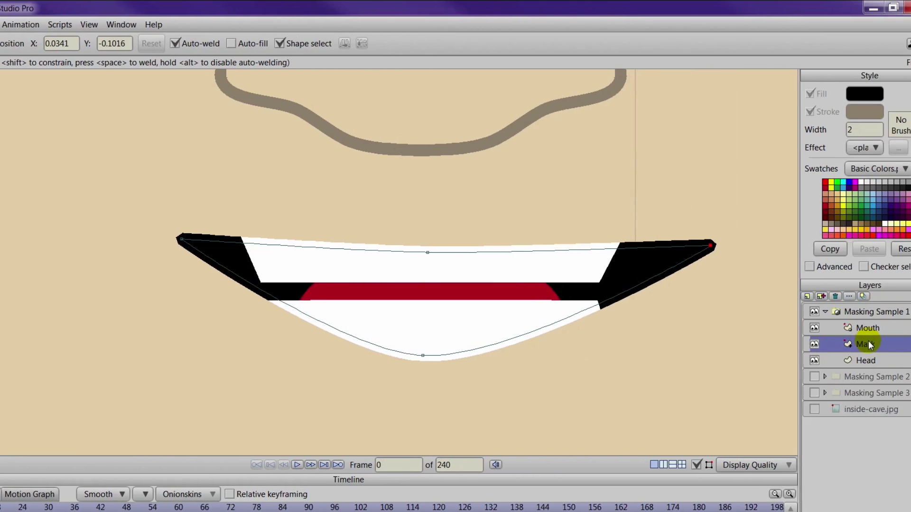
- Turn on Exclude Strokes in the Mask layer's Masking settings so the brown outline stays visible
double_click(837, 345)
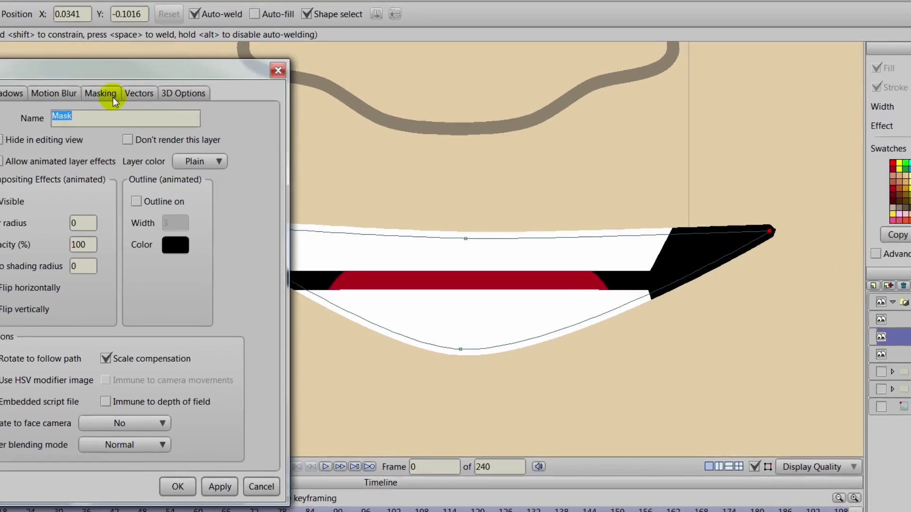
click(59, 118)
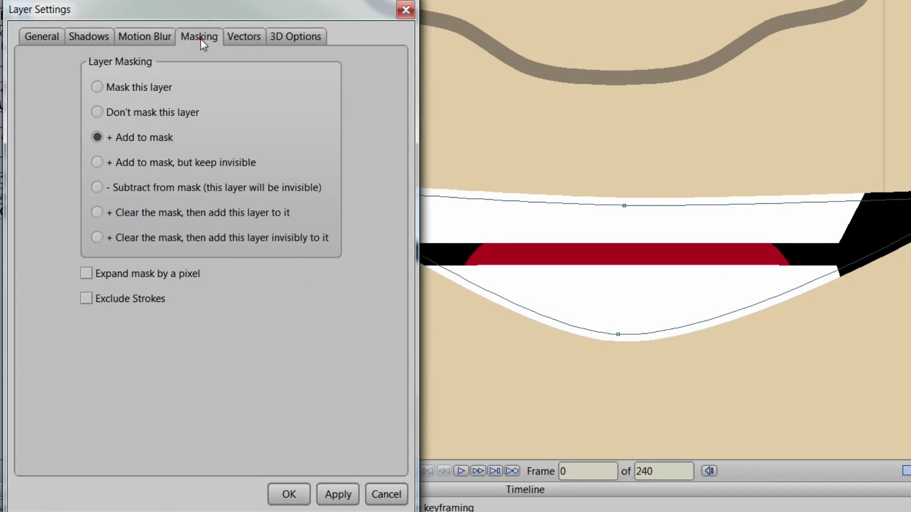
click(89, 299)
click(339, 497)
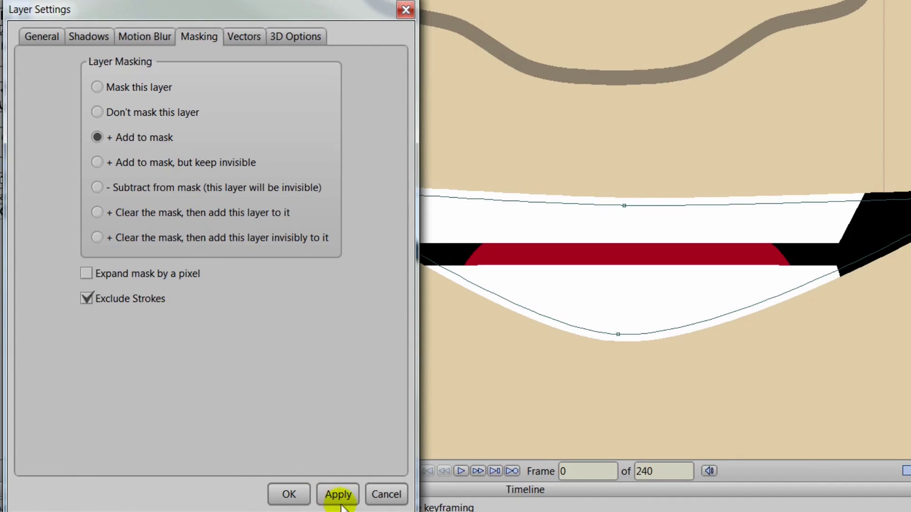
click(287, 493)
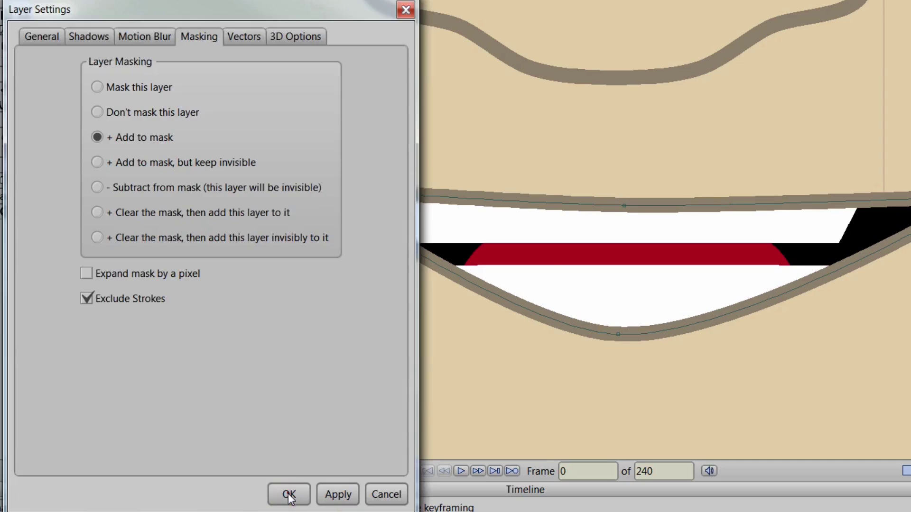
scroll(479, 389, down, 5)
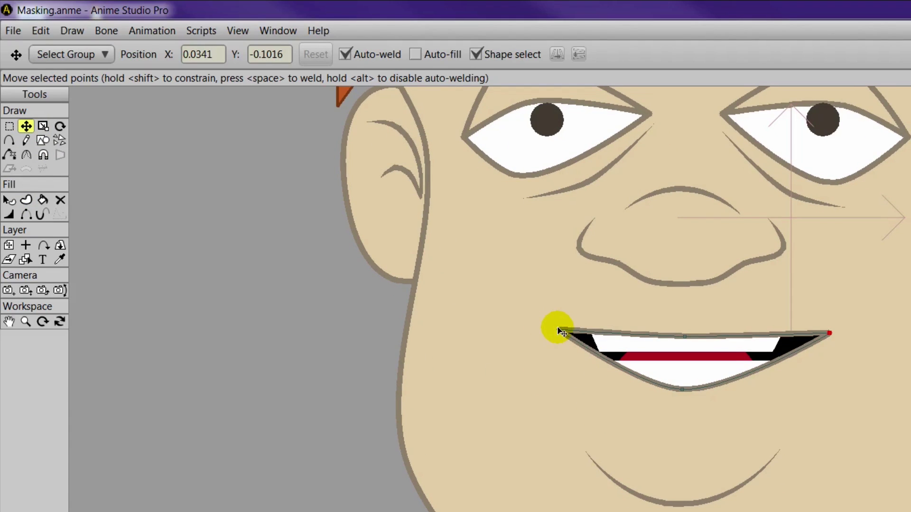
- Pull the mask's mouth corners inward and raise its bottom point for a shallower smile
drag(556, 326, 564, 336)
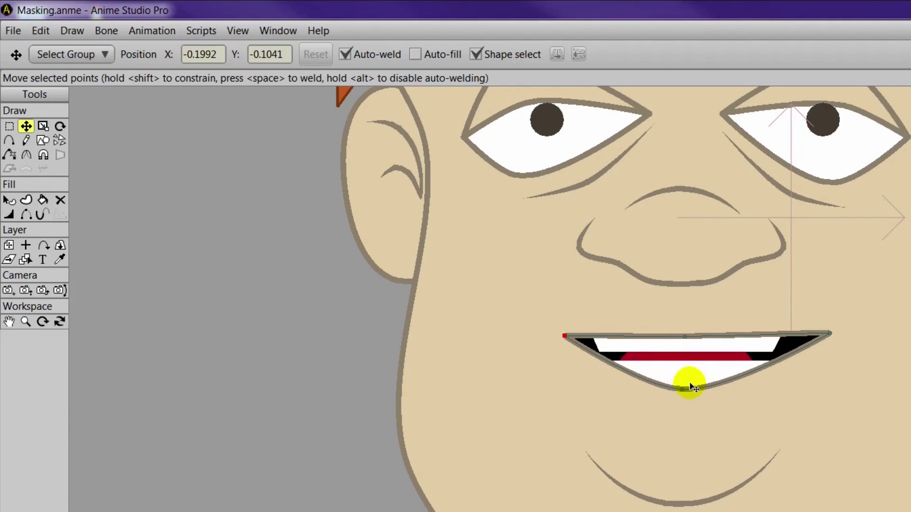
drag(685, 392, 685, 379)
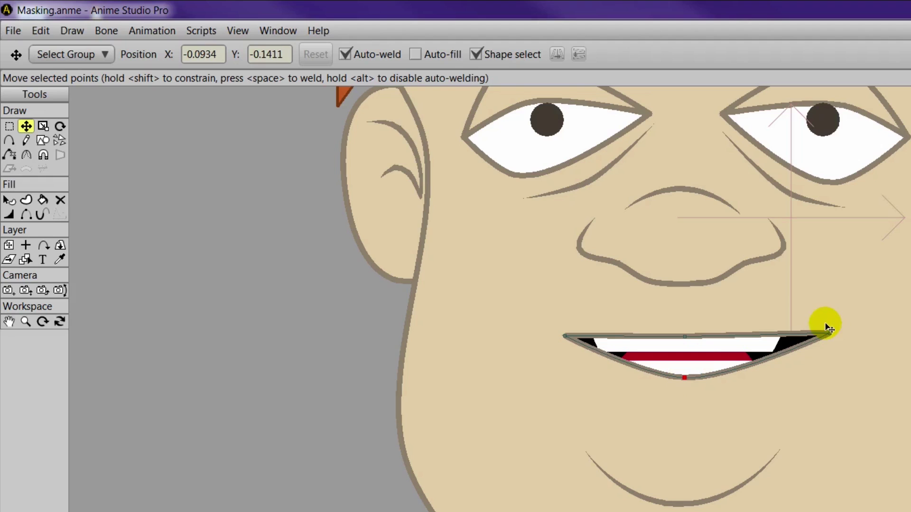
drag(828, 336, 800, 341)
scroll(800, 343, down, 5)
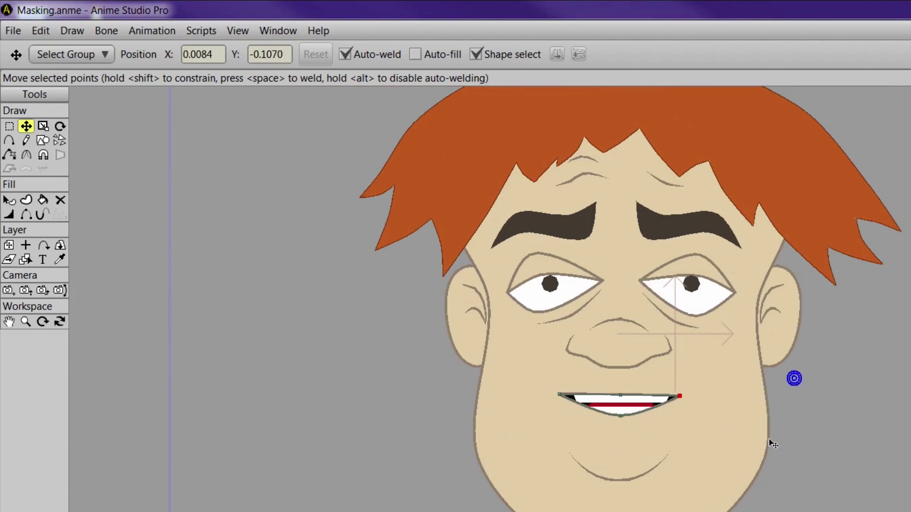
- Render a Ctrl+R preview of the smaller smile, then reselect the Mask layer via Mouth
key(ctrl+r)
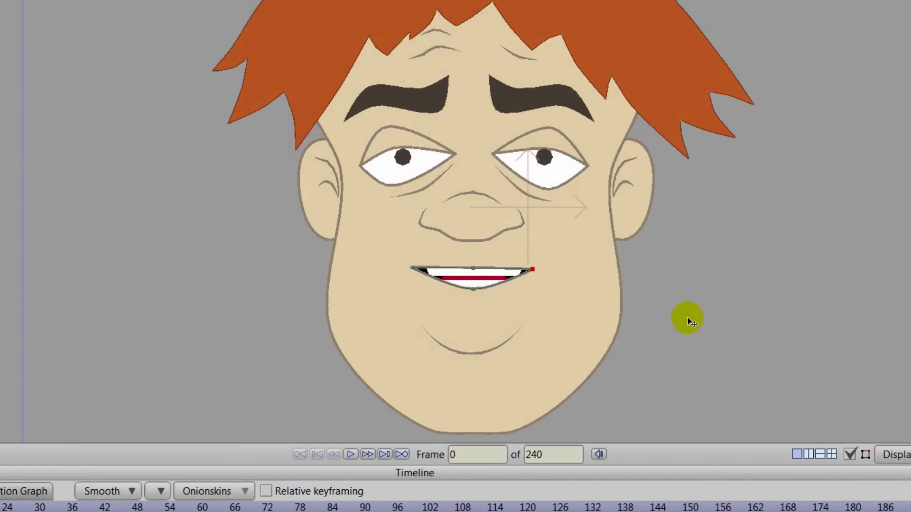
scroll(773, 258, up, 3)
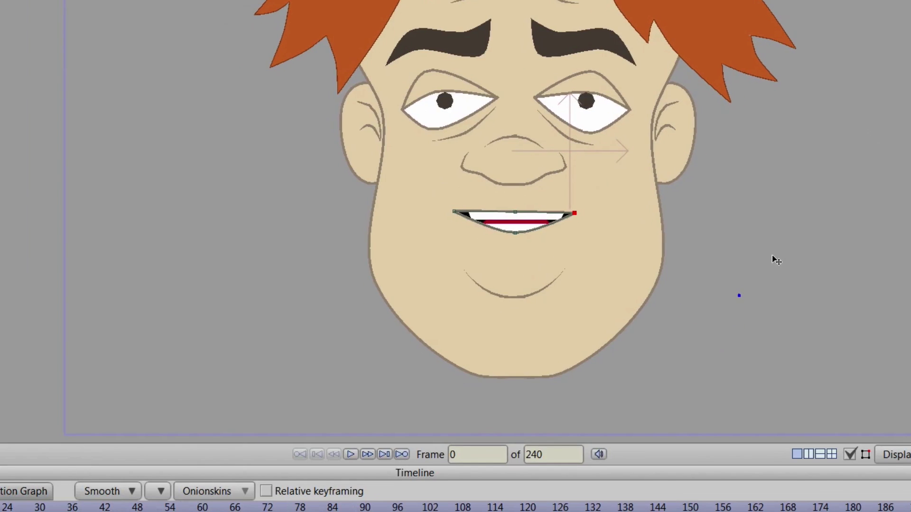
drag(764, 292, 774, 303)
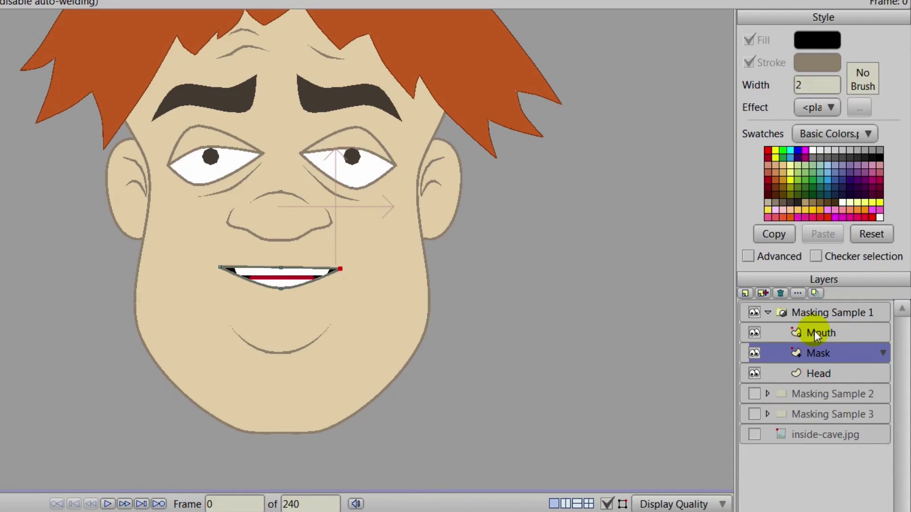
click(814, 331)
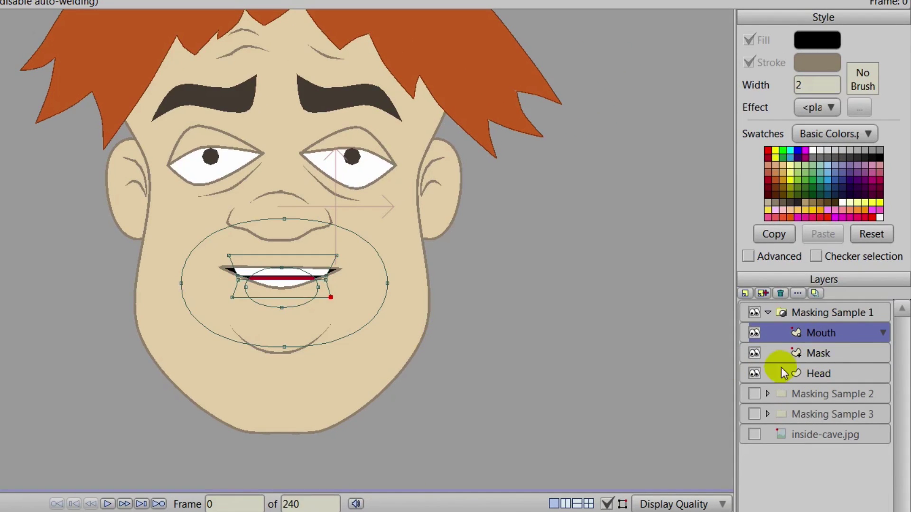
click(820, 355)
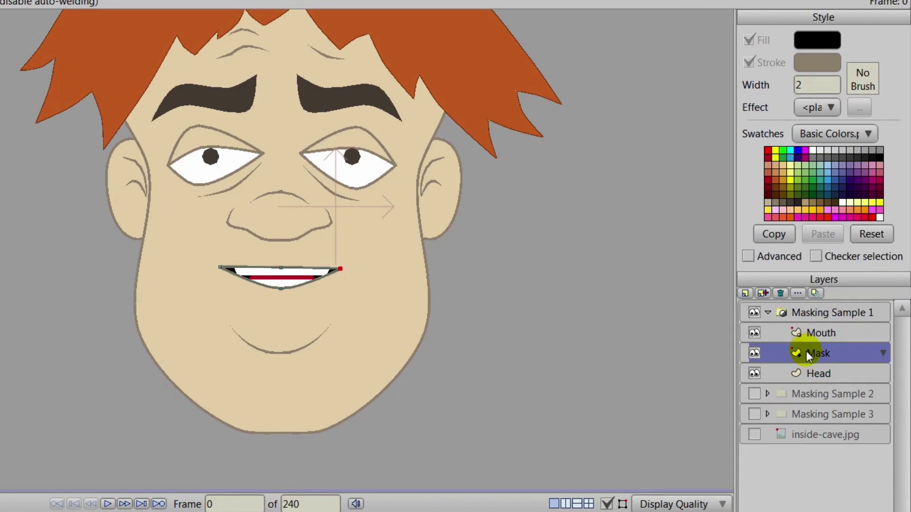
scroll(212, 317, up, 2)
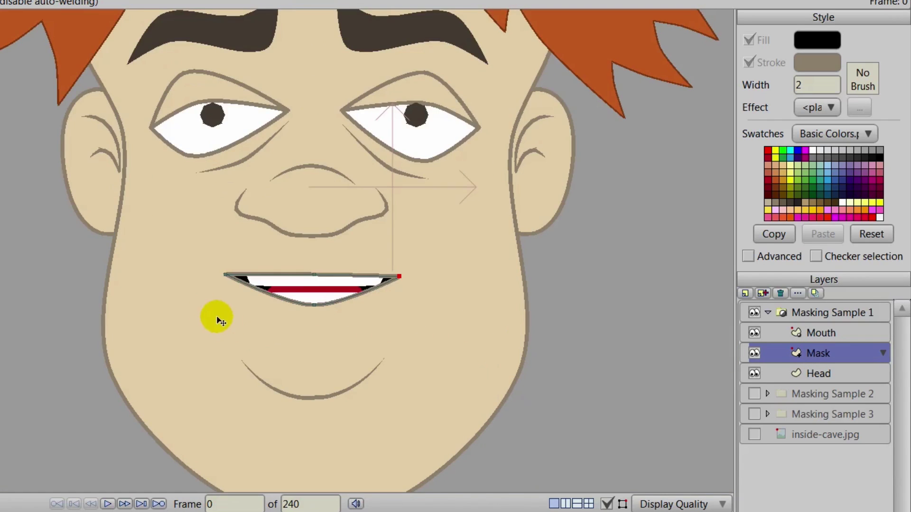
- Reshape the mask into an open O by raising the top, narrowing the corners and lowering the bottom
scroll(198, 298, up, 1)
drag(260, 189, 256, 165)
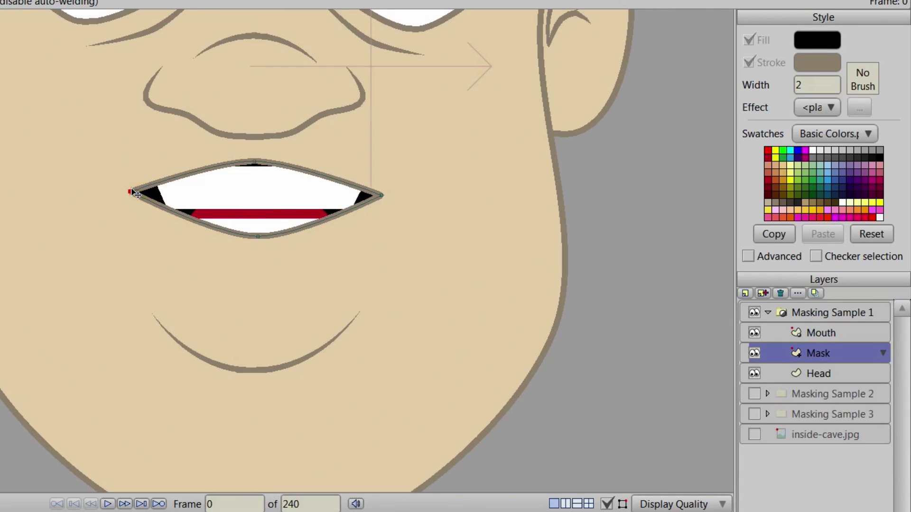
drag(132, 190, 189, 202)
drag(380, 196, 318, 212)
drag(189, 202, 199, 211)
drag(257, 236, 256, 263)
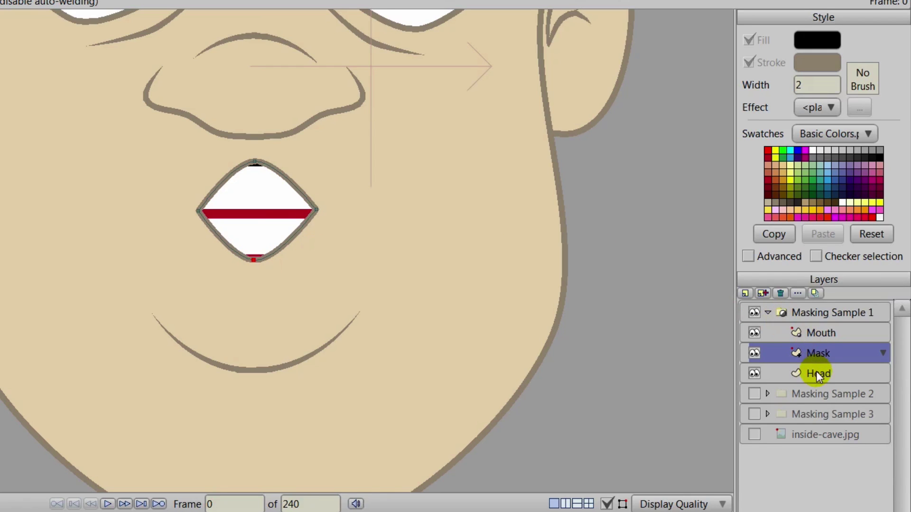
- On the Mouth layer, spread upper and lower points apart, lower the tongue, and render a preview
click(812, 332)
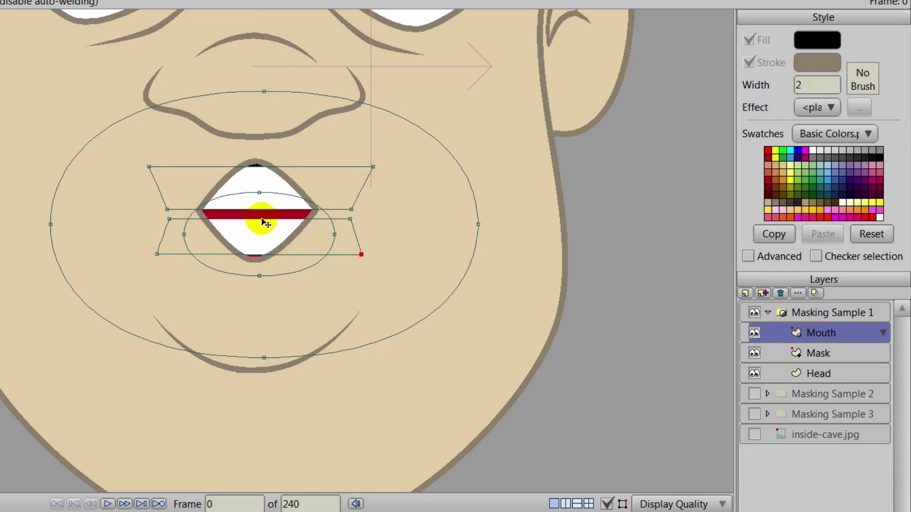
drag(266, 223, 266, 248)
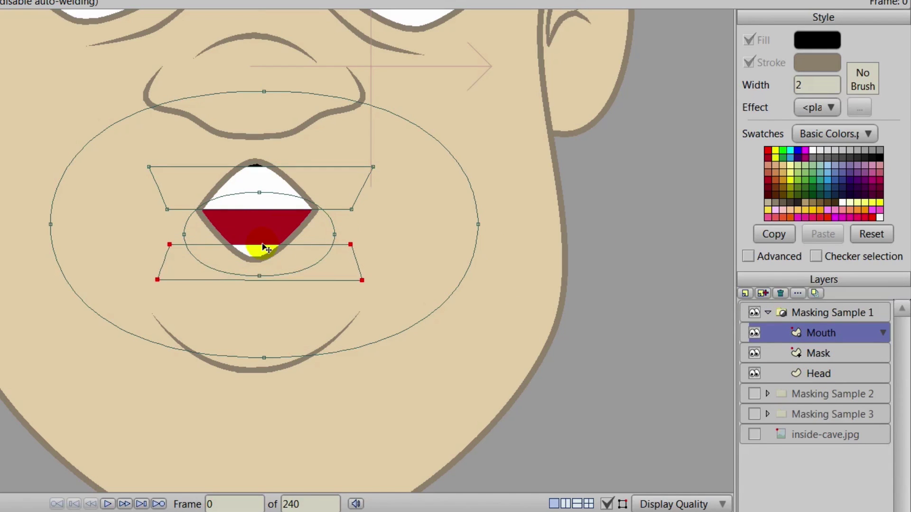
click(244, 171)
drag(244, 170, 248, 140)
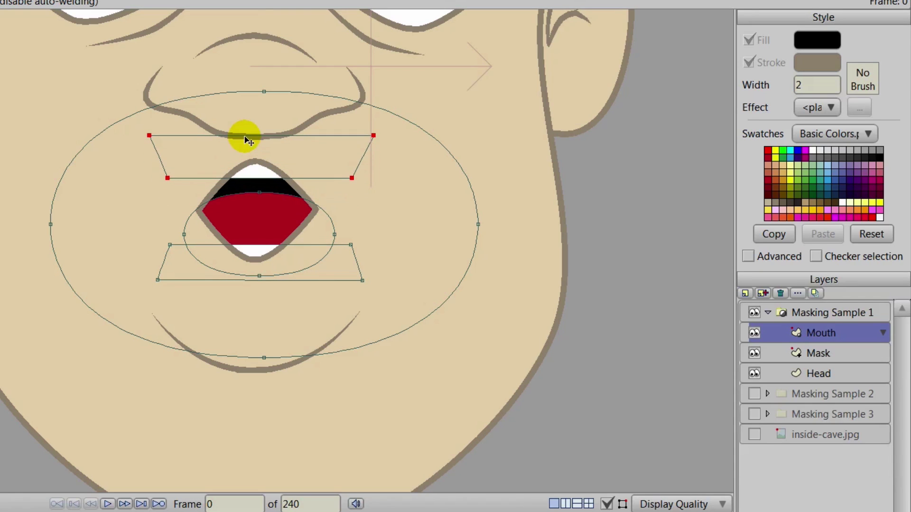
drag(279, 198, 283, 221)
key(ctrl+r)
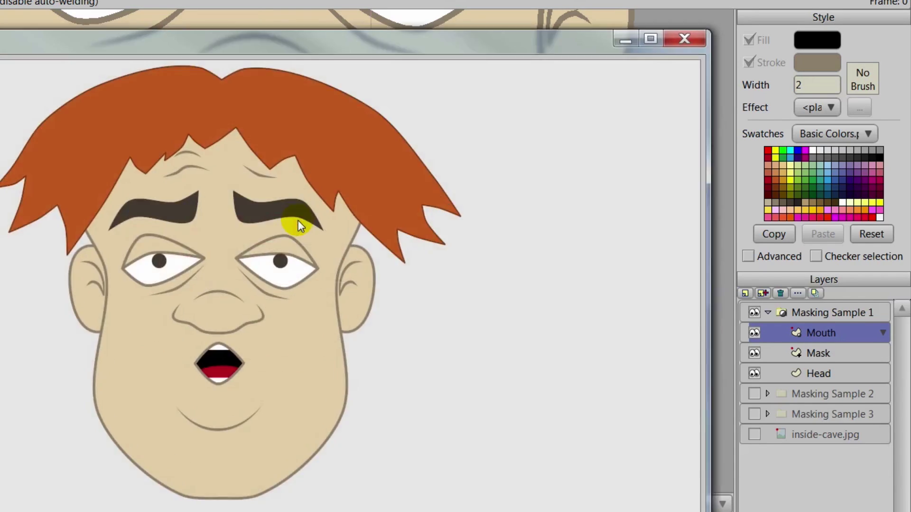
- Close the render preview, zoom out, and hide the editing handles to show the clean face
click(683, 39)
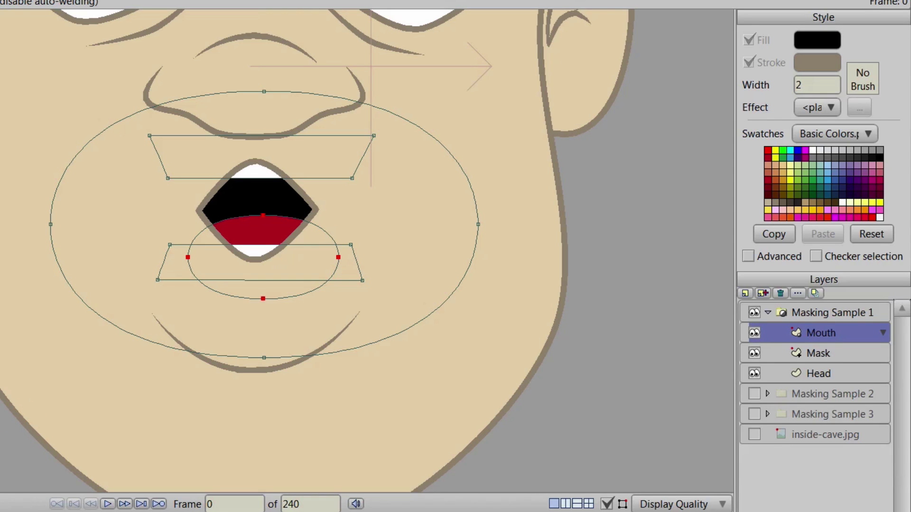
scroll(260, 362, down, 5)
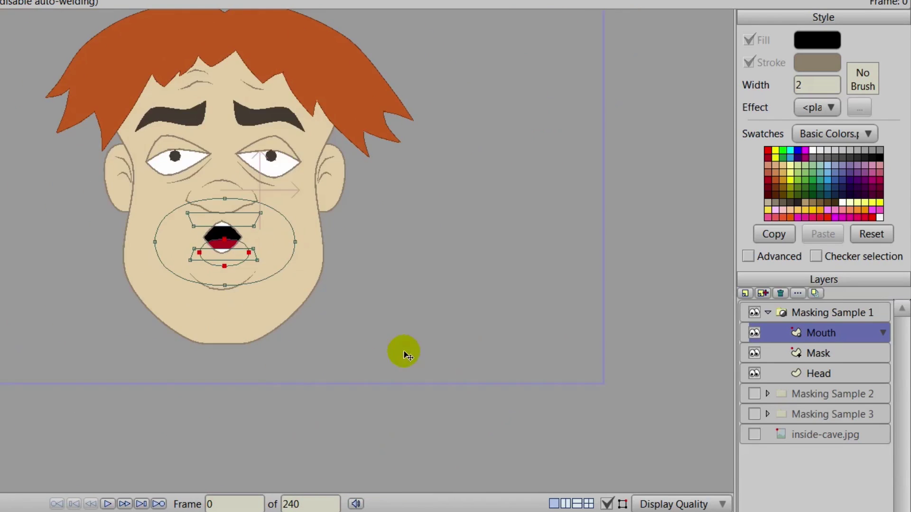
click(606, 504)
scroll(584, 428, up, 2)
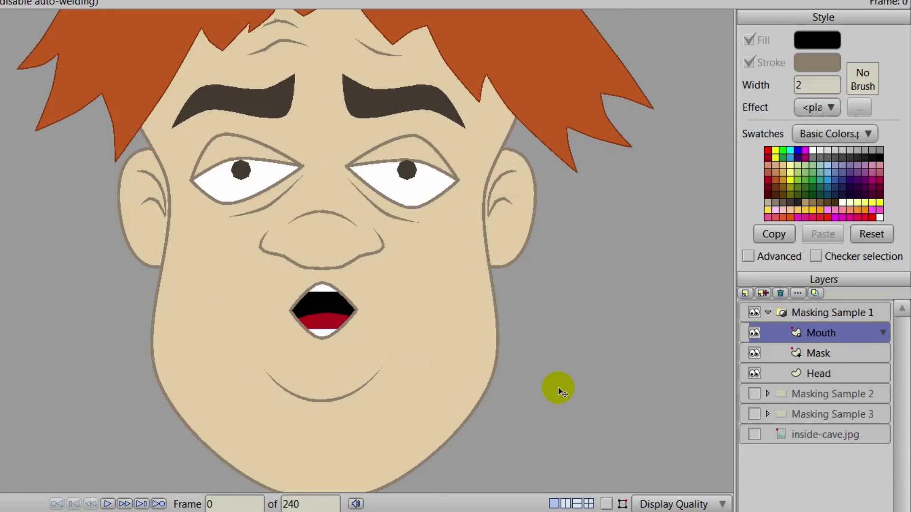